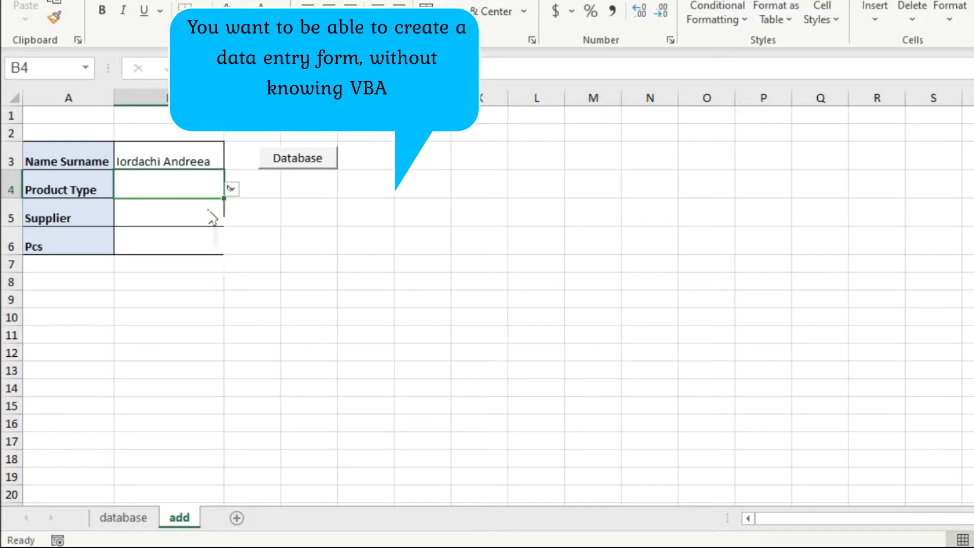
Choose Vella as the supplier and enter 5 pieces in the entry form on the add sheet
{"action": "left_click", "coordinate": [231, 217]}
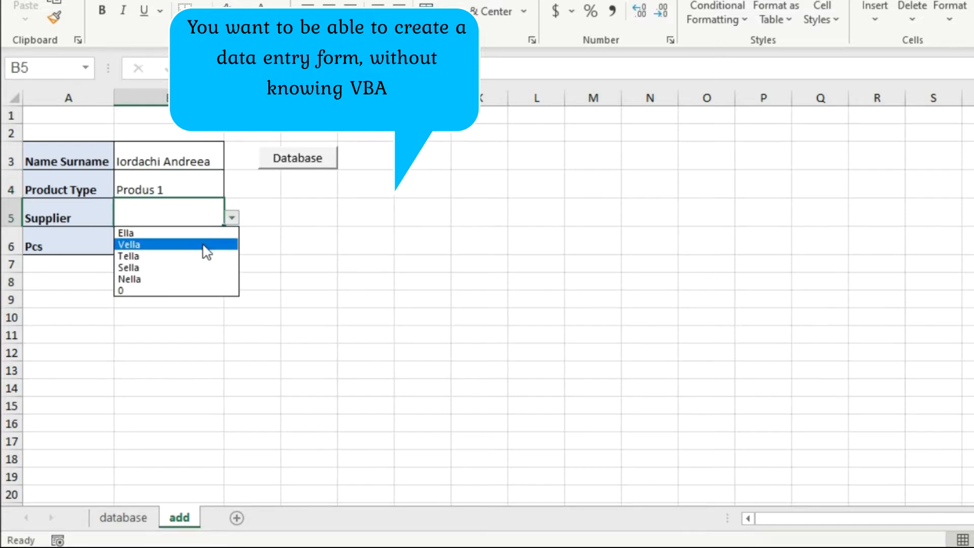
{"action": "left_click", "coordinate": [206, 245]}
{"action": "left_click", "coordinate": [210, 242]}
{"action": "type", "text": "5"}
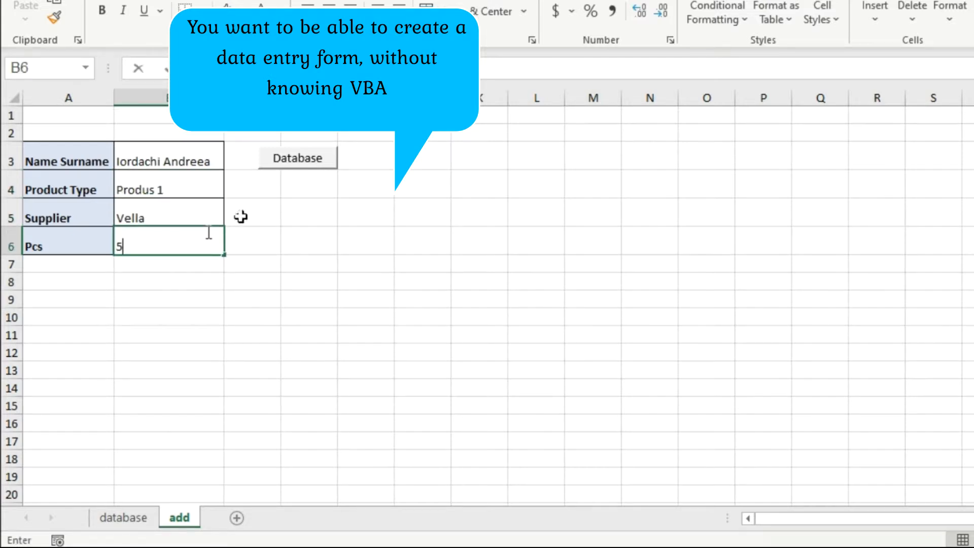
Submit the form entry to the database and select the new record in A2:D2 of the database sheet
{"action": "left_click", "coordinate": [304, 160]}
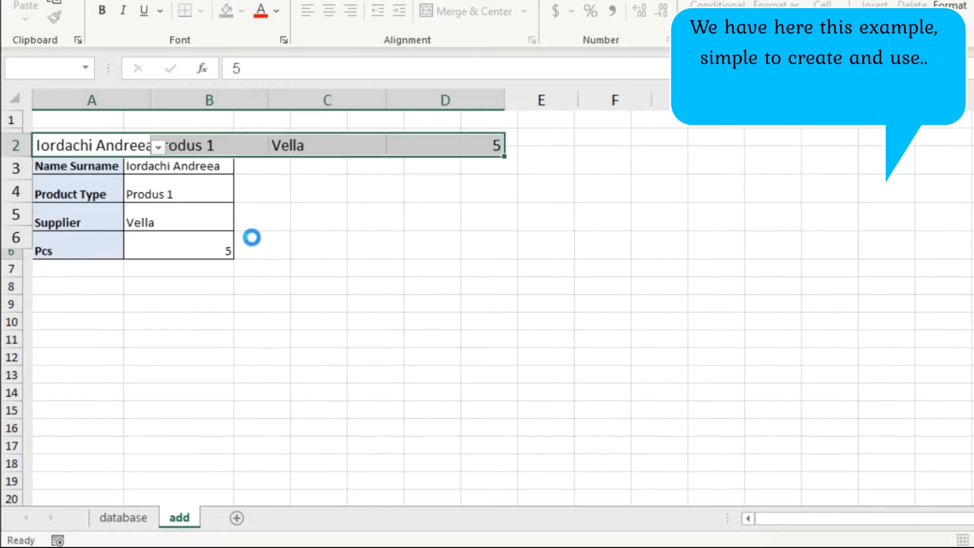
{"action": "left_click", "coordinate": [156, 514]}
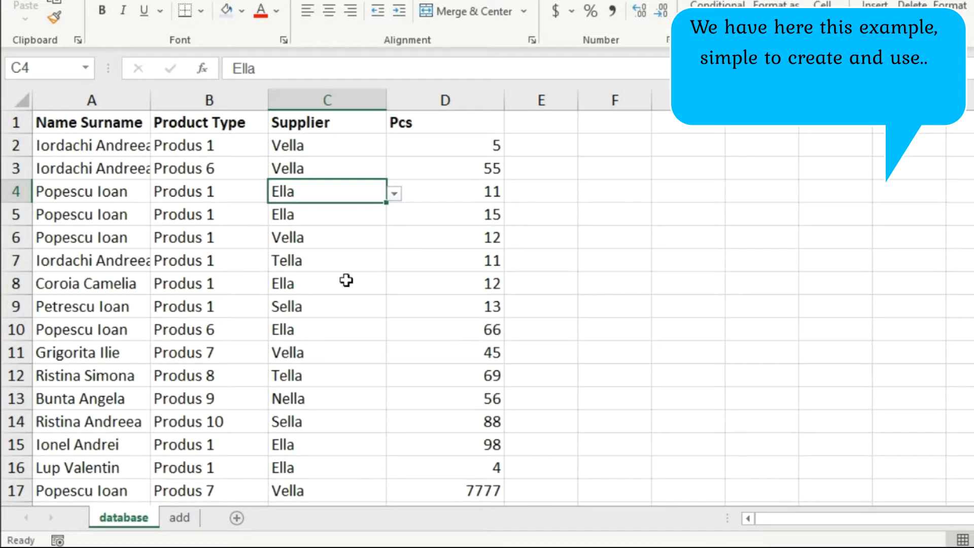
{"action": "left_click_drag", "start_coordinate": [120, 161], "coordinate": [444, 163]}
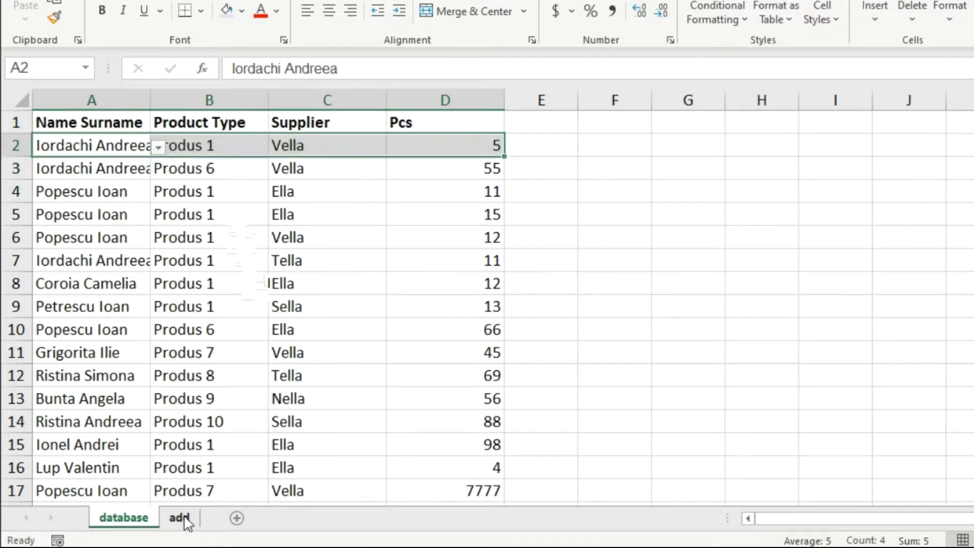
Start a new entry on the add sheet by choosing a person's name and the product type Produs 9
{"action": "left_click", "coordinate": [182, 517]}
{"action": "left_click", "coordinate": [231, 161]}
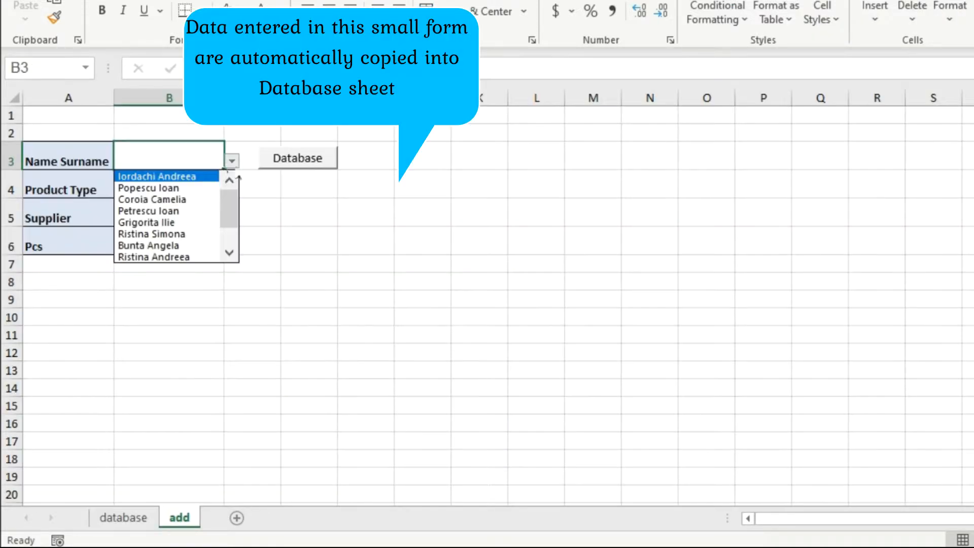
{"action": "left_click", "coordinate": [206, 212]}
{"action": "left_click", "coordinate": [209, 192]}
{"action": "left_click", "coordinate": [232, 192]}
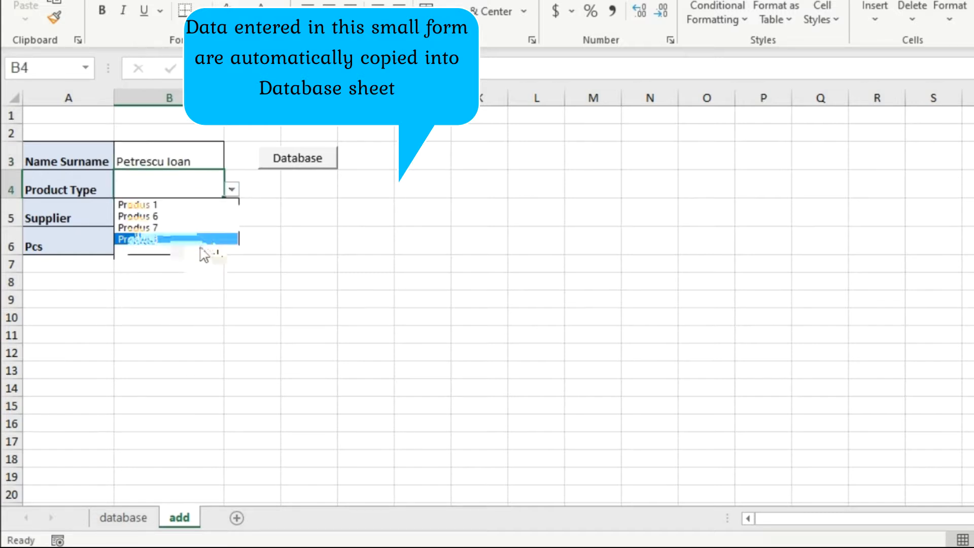
{"action": "left_click", "coordinate": [199, 252]}
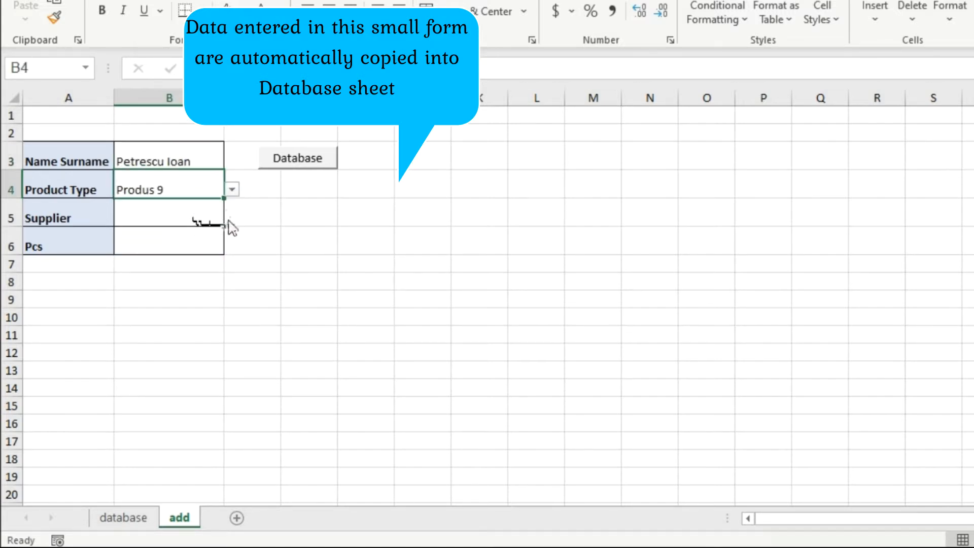
Set the form's supplier to Sella and enter 333 pieces
{"action": "left_click", "coordinate": [218, 222]}
{"action": "left_click", "coordinate": [232, 218]}
{"action": "left_click", "coordinate": [199, 270]}
{"action": "left_click", "coordinate": [199, 246]}
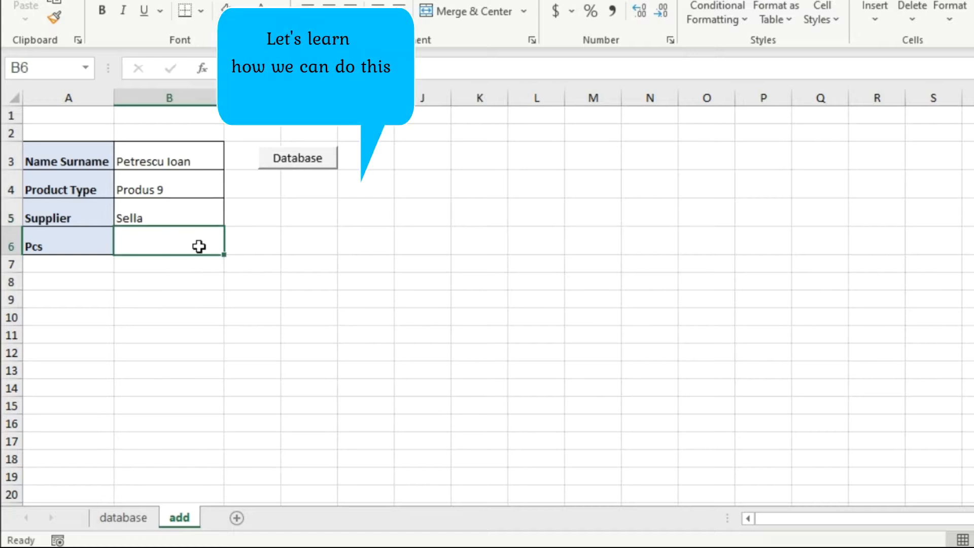
{"action": "type", "text": "333"}
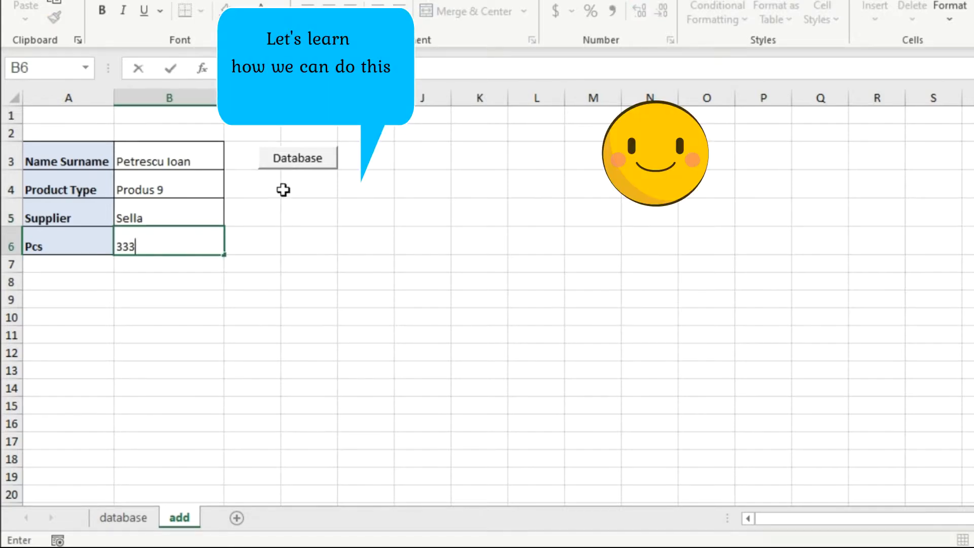
Submit the entry to the database and inspect the new record in row 2 of the database sheet
{"action": "left_click", "coordinate": [299, 159]}
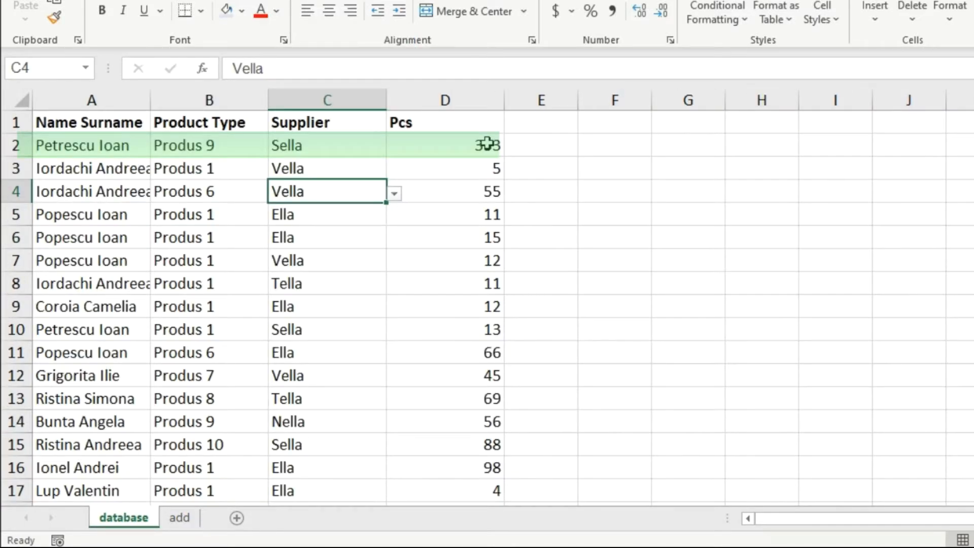
{"action": "left_click", "coordinate": [487, 144]}
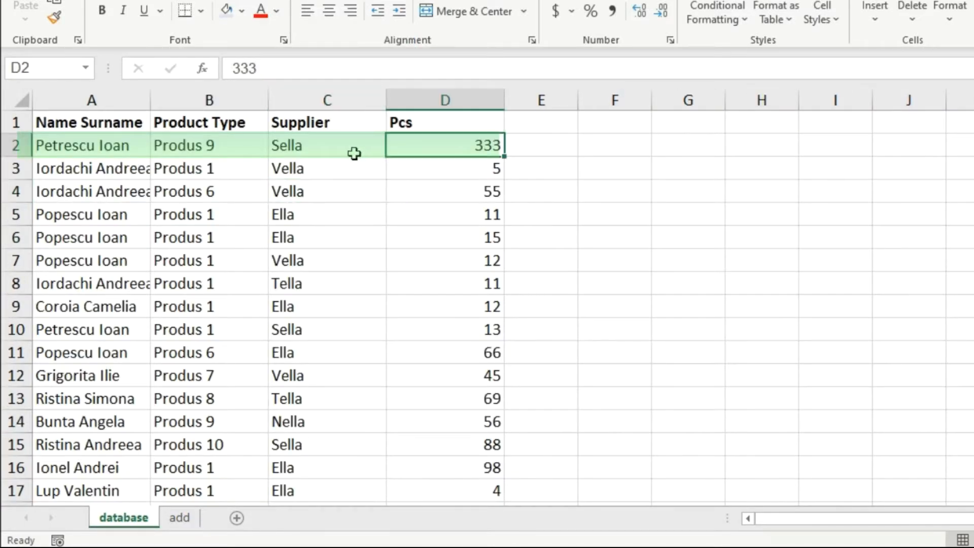
{"action": "left_click", "coordinate": [214, 146]}
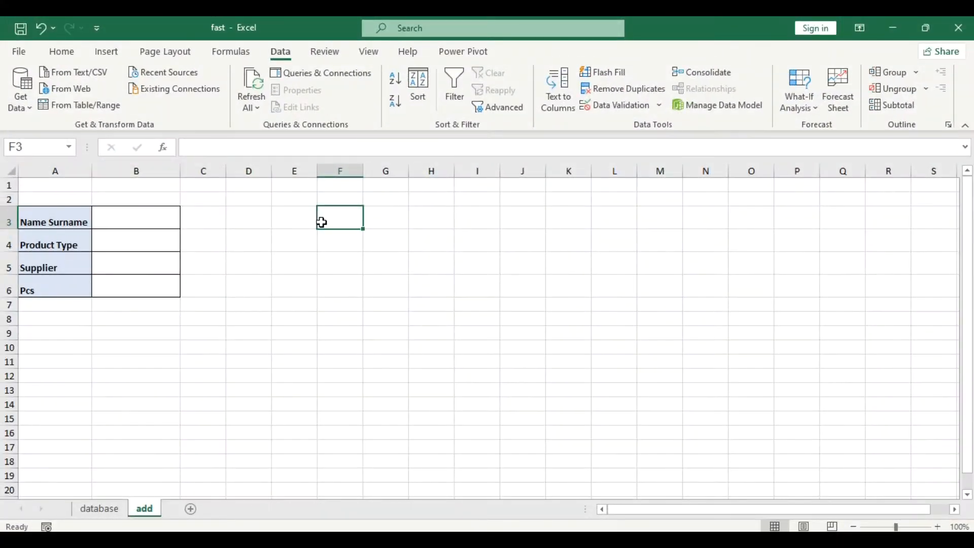
Enter =UNIQUE(database!A2:A1048576) in cell F3 of the add sheet to list the distinct names
{"action": "type", "text": "=uniq"}
{"action": "double_click", "coordinate": [356, 238]}
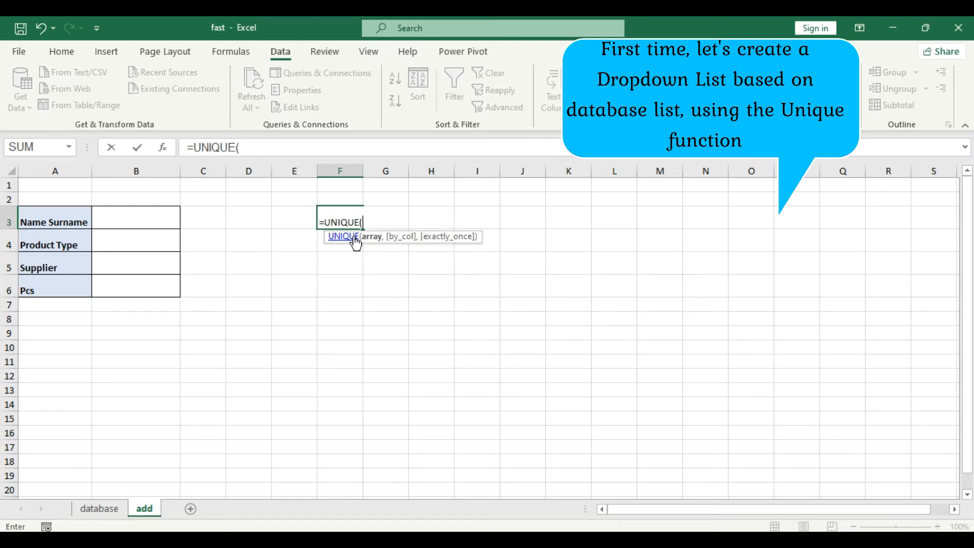
{"action": "left_click", "coordinate": [111, 510]}
{"action": "left_click", "coordinate": [102, 213]}
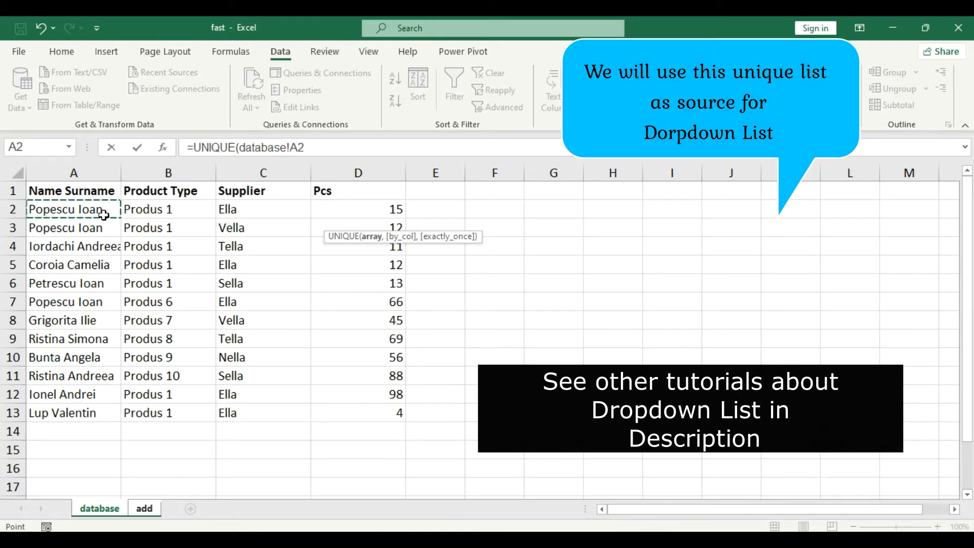
{"action": "key", "text": "ctrl+shift+Down"}
{"action": "key", "text": "ctrl+shift+Down"}
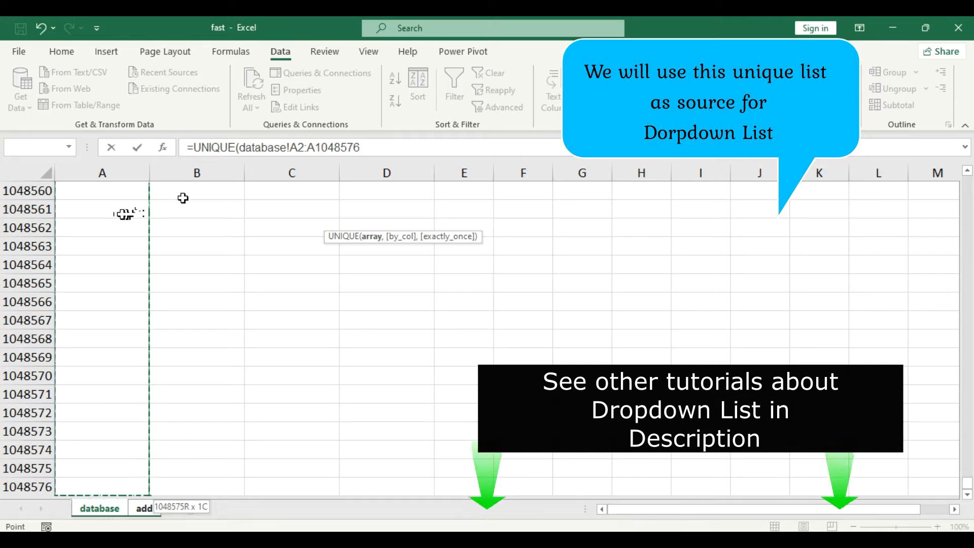
{"action": "left_click", "coordinate": [399, 152]}
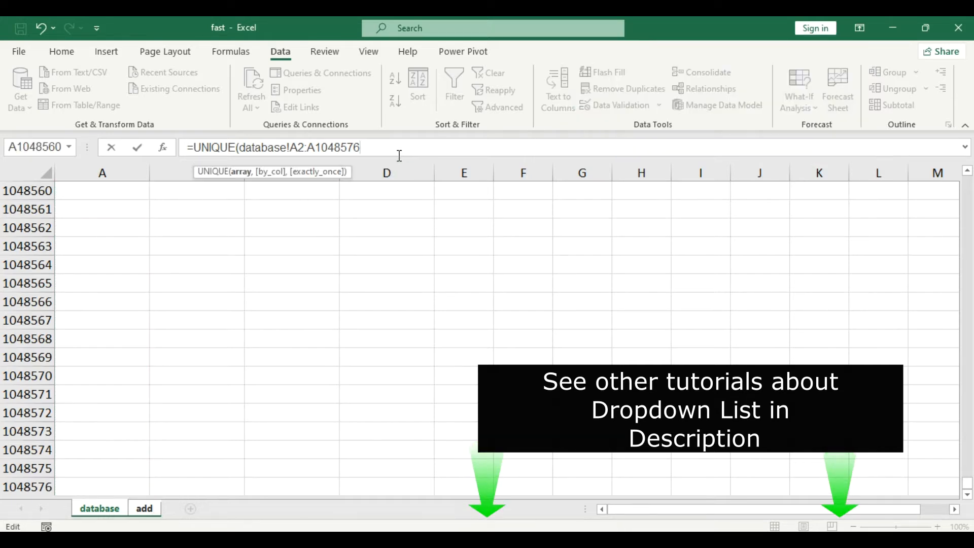
{"action": "type", "text": ")"}
{"action": "key", "text": "Return"}
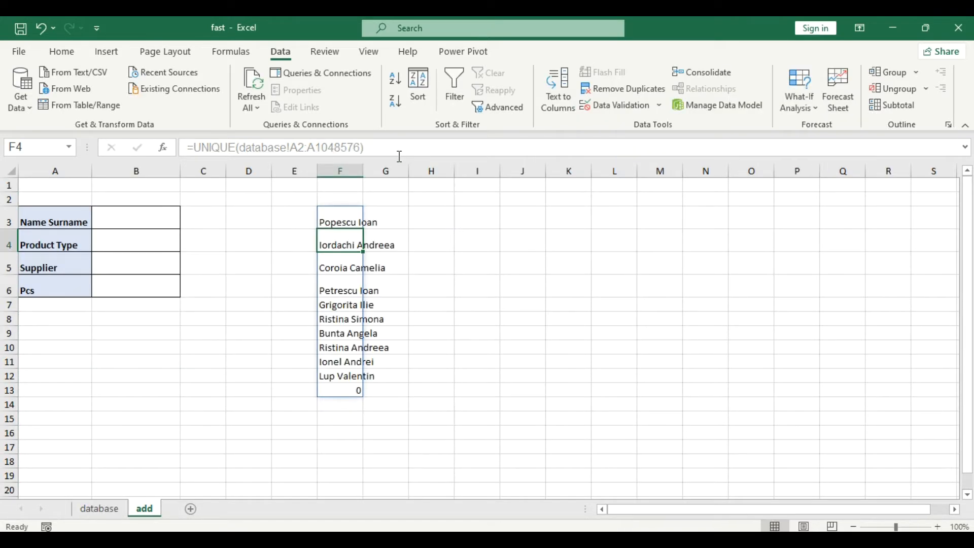
Fill the UNIQUE formula from F3 across to G3 and H3 for the product types and suppliers
{"action": "left_click", "coordinate": [360, 217]}
{"action": "left_click_drag", "start_coordinate": [363, 228], "coordinate": [438, 224]}
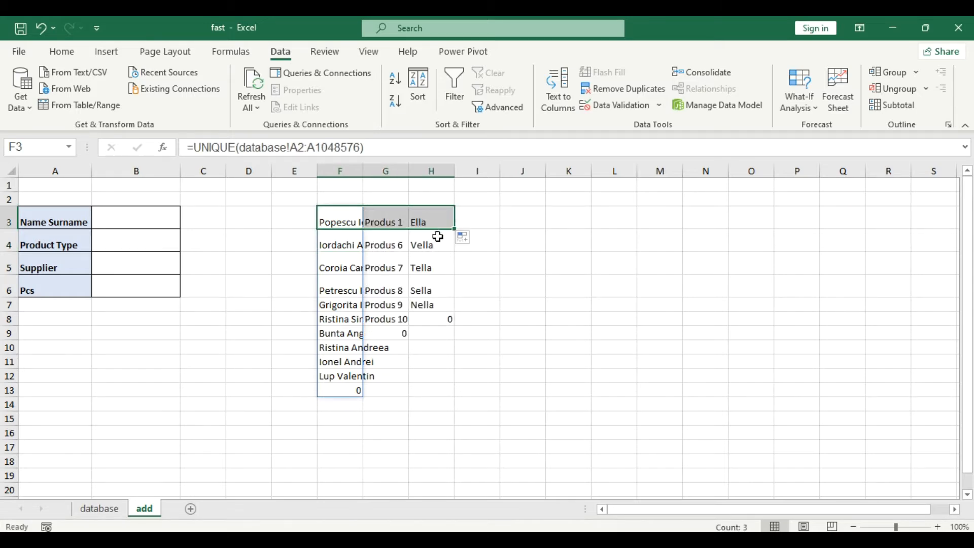
{"action": "left_click", "coordinate": [425, 264]}
Start a data validation rule on the Name Surname cell B3 and allow only a List
{"action": "left_click", "coordinate": [162, 220]}
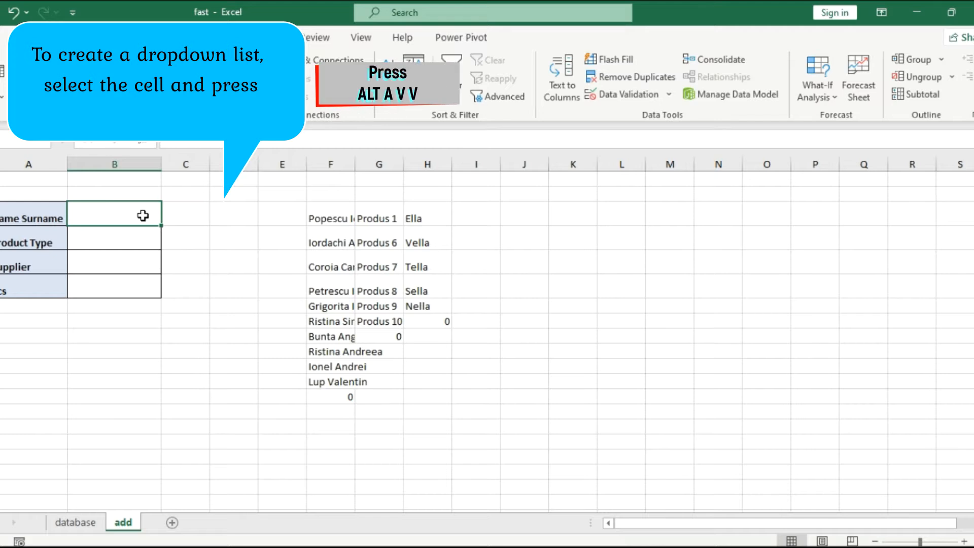
{"action": "key", "text": "alt+a"}
{"action": "key", "text": "v"}
{"action": "key", "text": "v"}
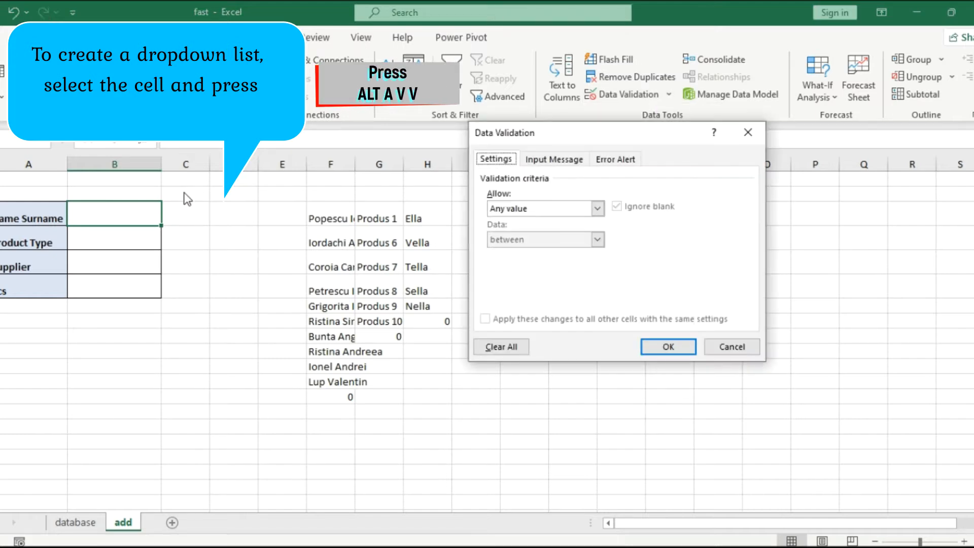
{"action": "left_click", "coordinate": [597, 208]}
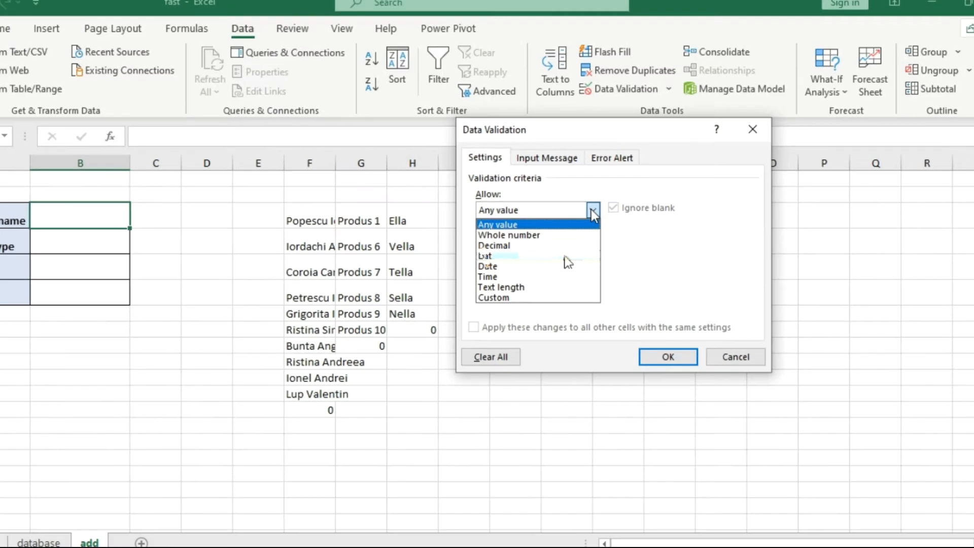
{"action": "left_click", "coordinate": [566, 256]}
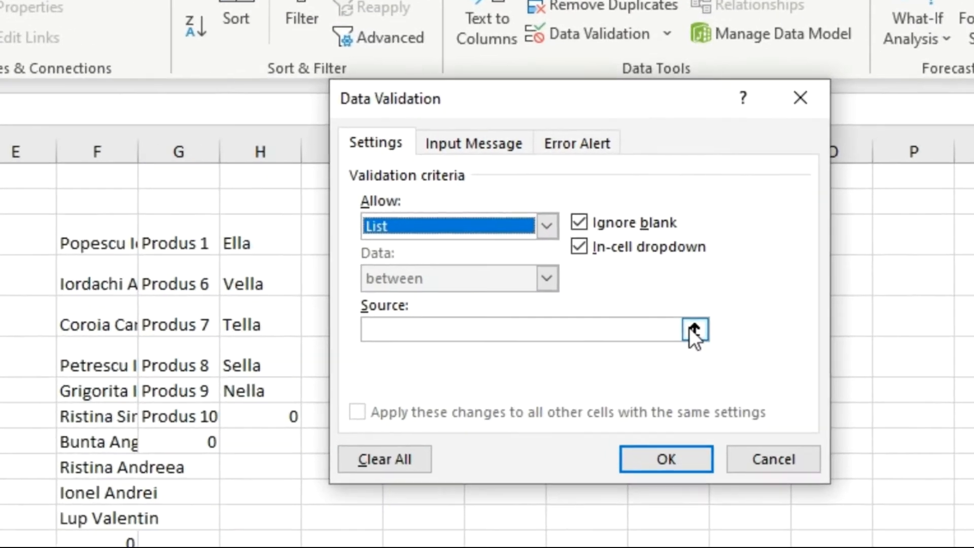
Set the list source to the spilled name range with =$F3#
{"action": "left_click", "coordinate": [682, 274]}
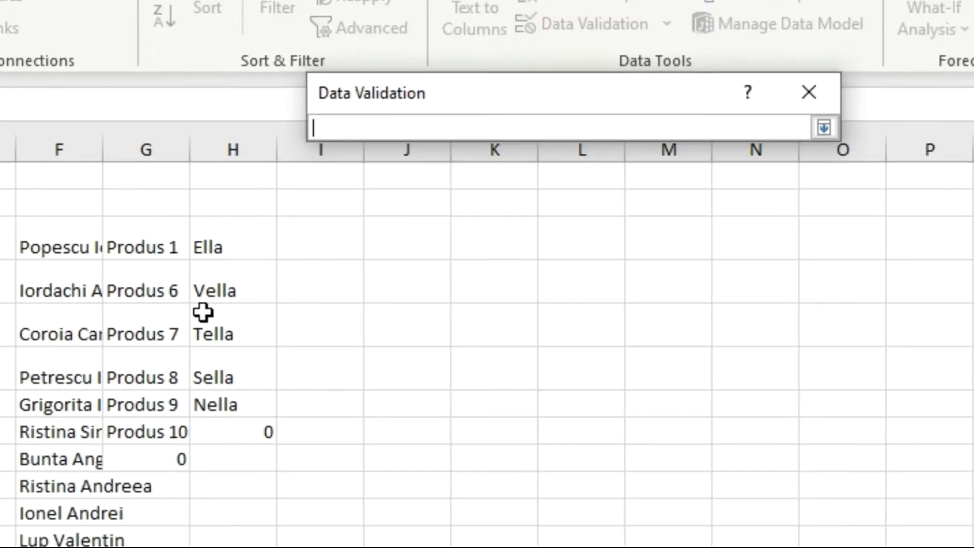
{"action": "left_click", "coordinate": [87, 235]}
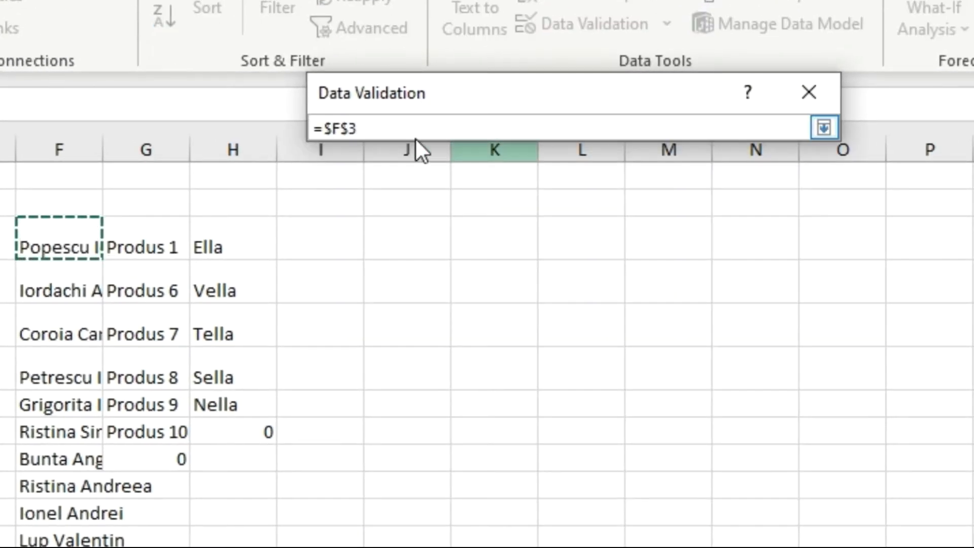
{"action": "left_click", "coordinate": [822, 129]}
{"action": "left_click", "coordinate": [384, 342]}
{"action": "key", "text": "BackSpace"}
{"action": "key", "text": "Right"}
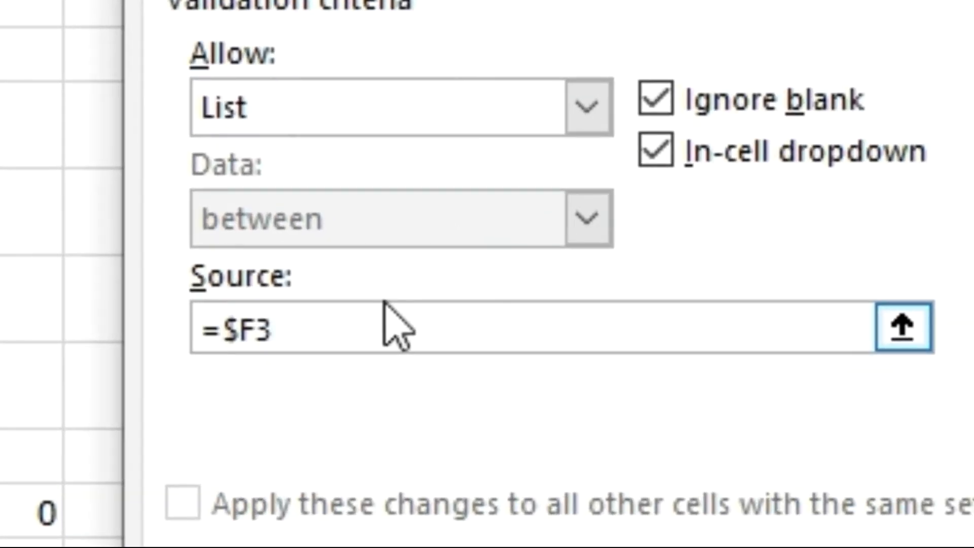
{"action": "type", "text": "#"}
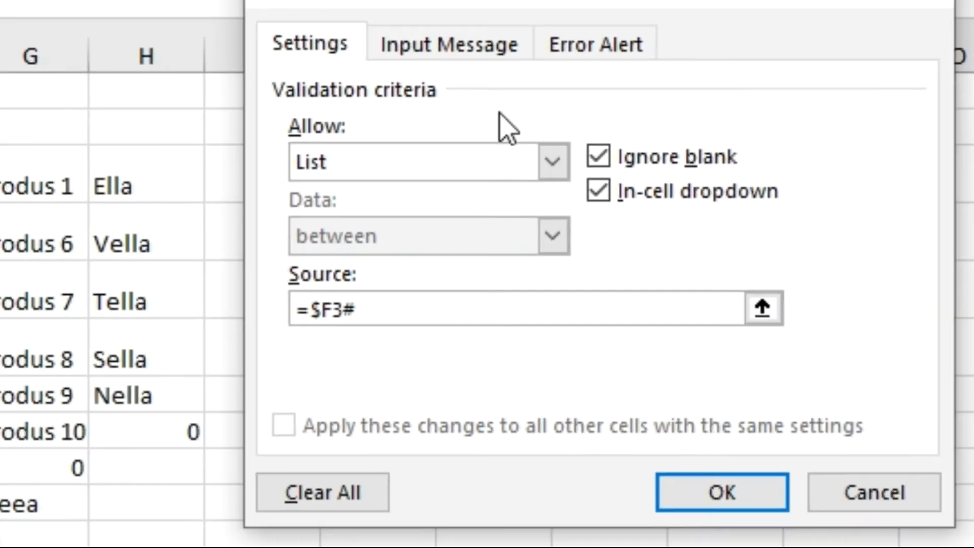
Turn off the error alert for invalid data and apply the validation rule to B3
{"action": "left_click", "coordinate": [606, 88]}
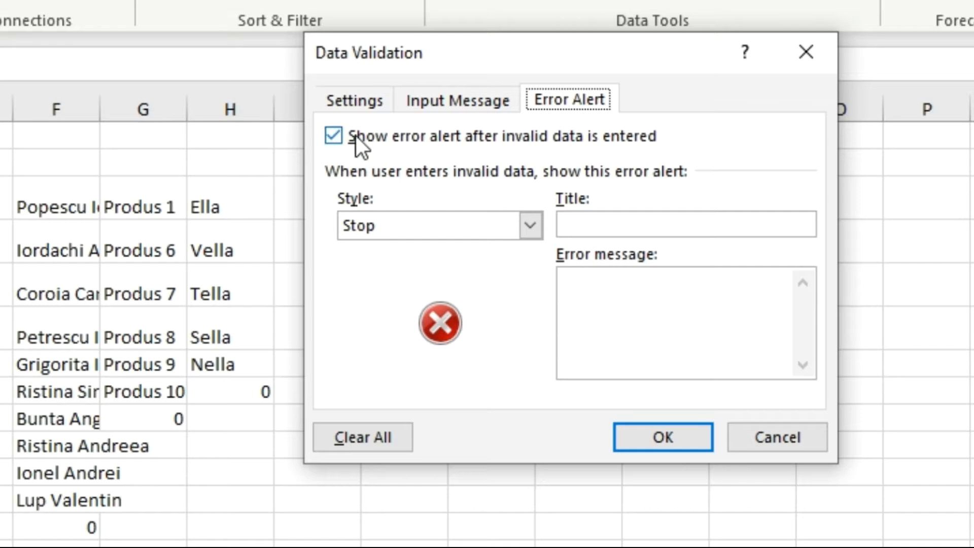
{"action": "left_click", "coordinate": [355, 136]}
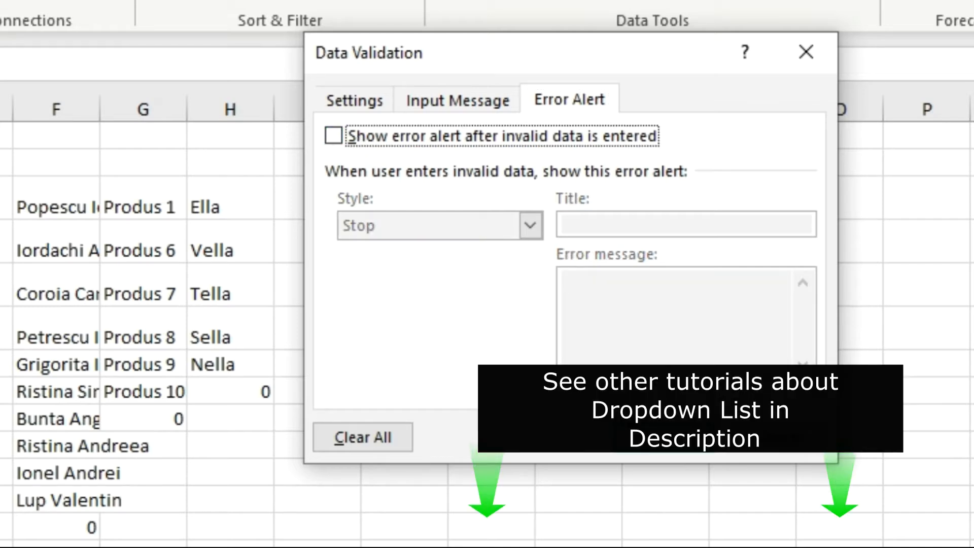
{"action": "left_click", "coordinate": [680, 449]}
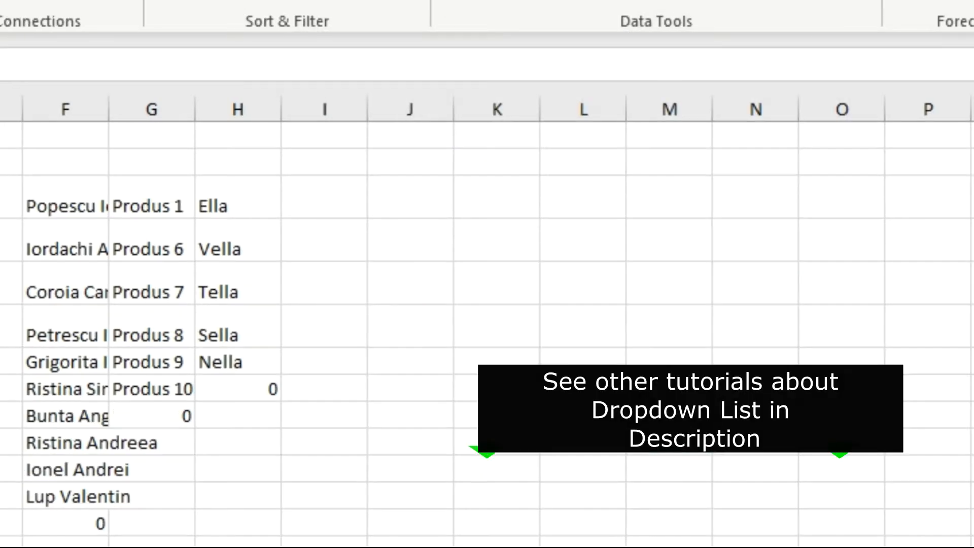
Check the choices offered by the dropdown list in the Name Surname cell B3
{"action": "left_click", "coordinate": [23, 187]}
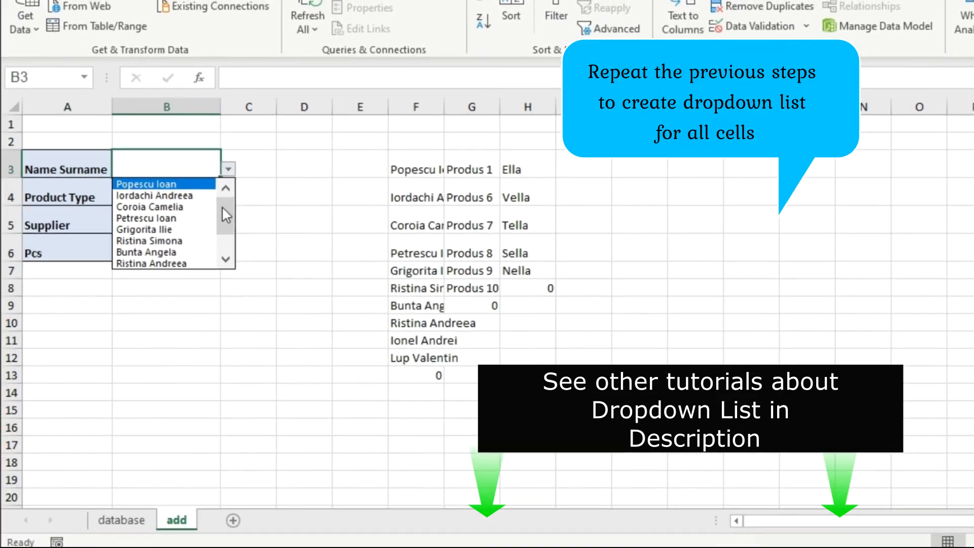
{"action": "key", "text": "Escape"}
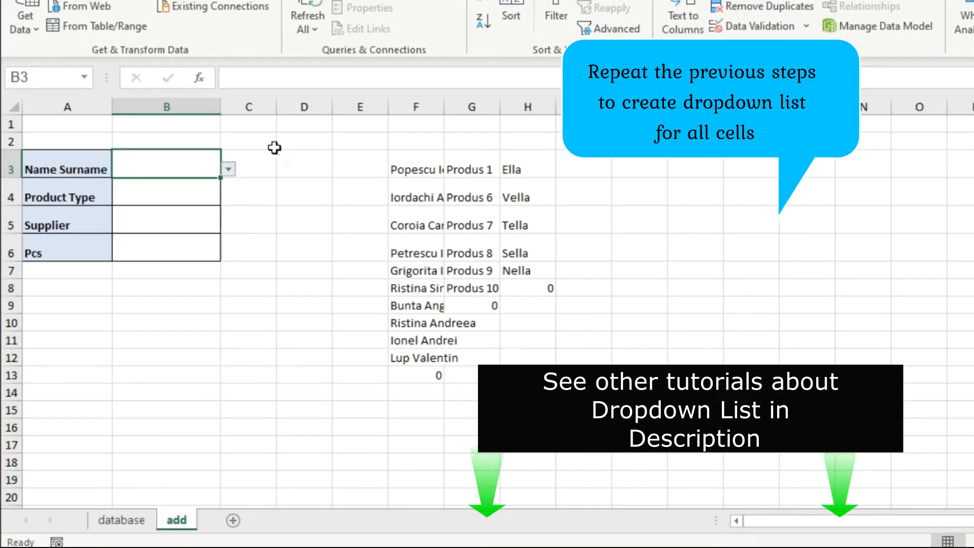
{"action": "left_click", "coordinate": [208, 195]}
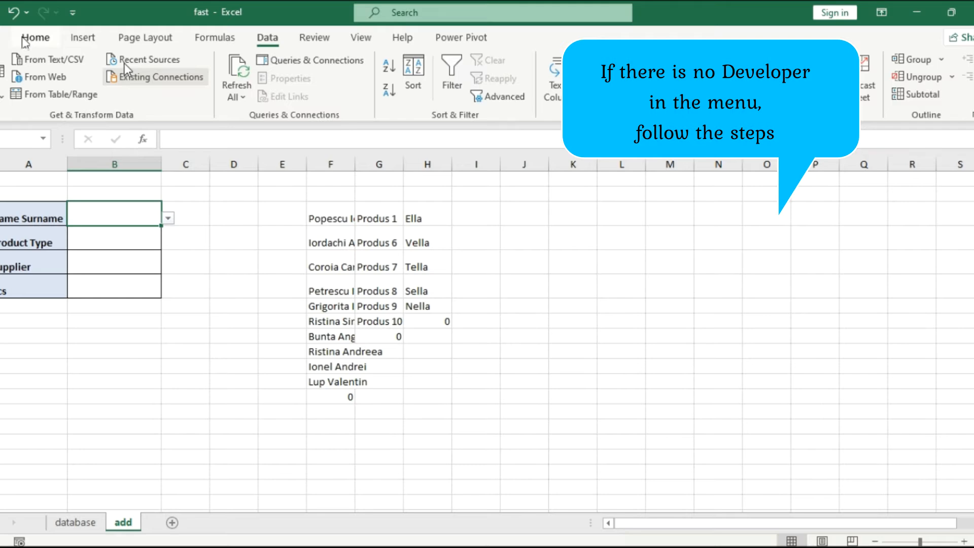
Customize the ribbon to enable the Developer tab and display its commands
{"action": "left_click", "coordinate": [459, 38]}
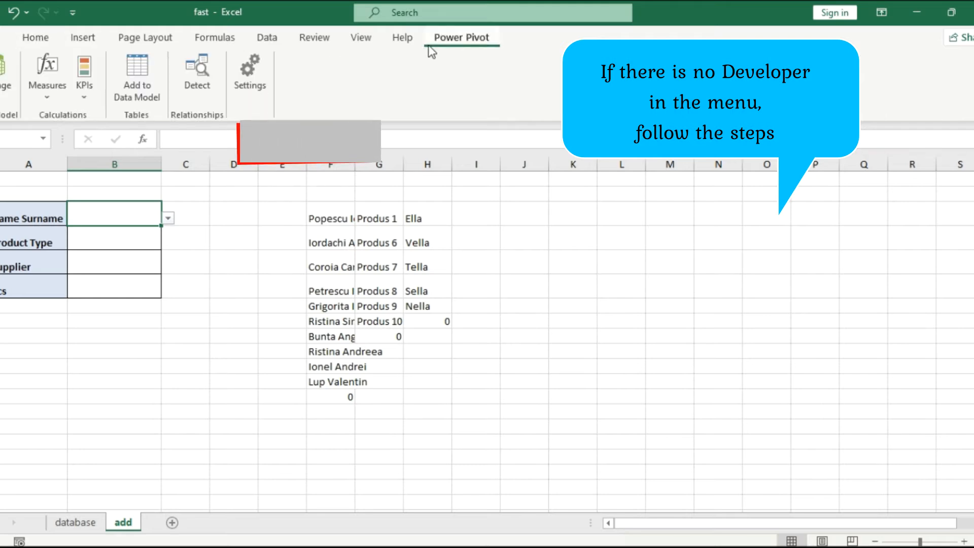
{"action": "left_click", "coordinate": [404, 39]}
{"action": "right_click", "coordinate": [389, 105]}
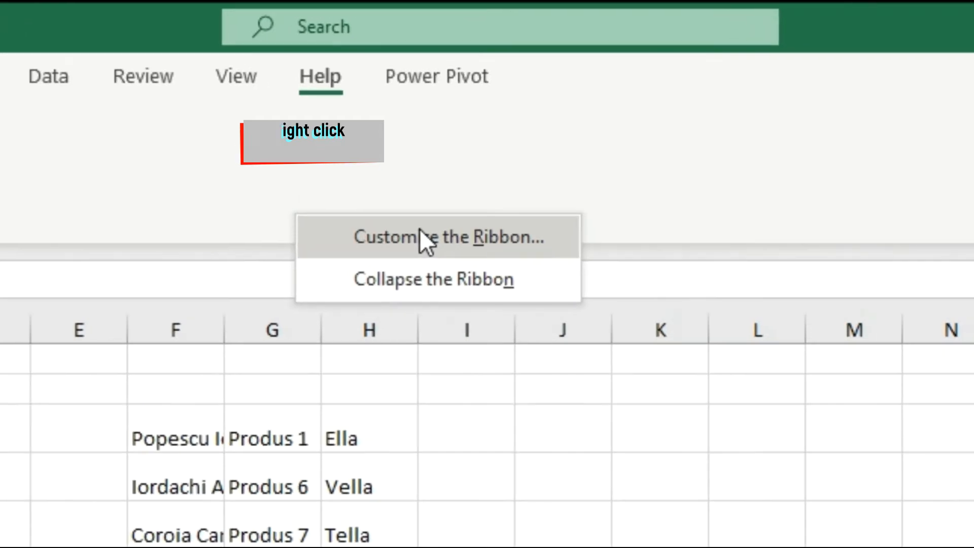
{"action": "left_click", "coordinate": [431, 186]}
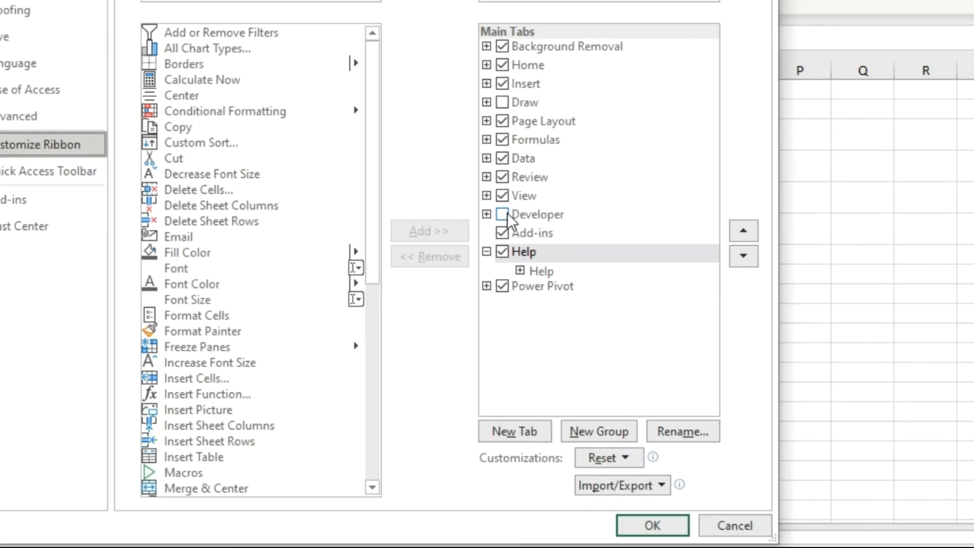
{"action": "left_click", "coordinate": [572, 331]}
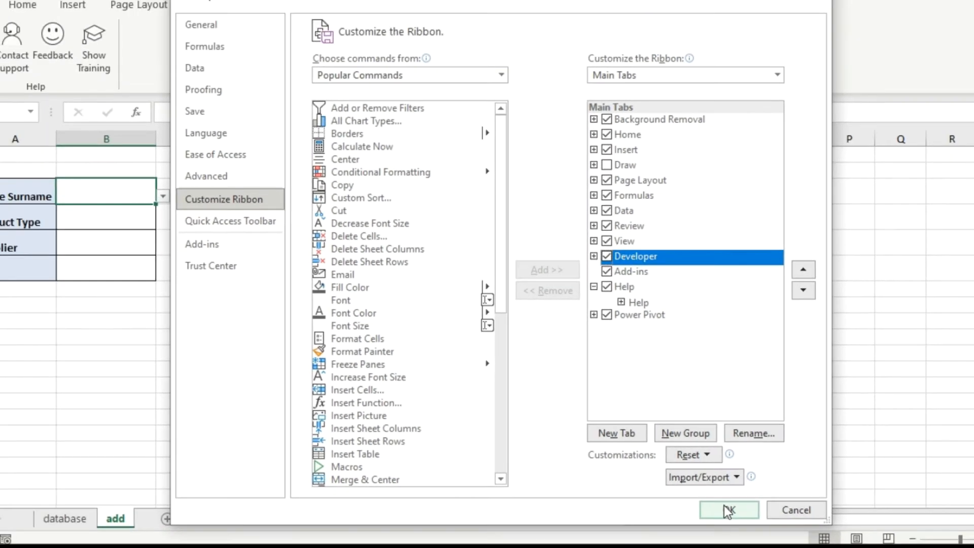
{"action": "left_click", "coordinate": [728, 510]}
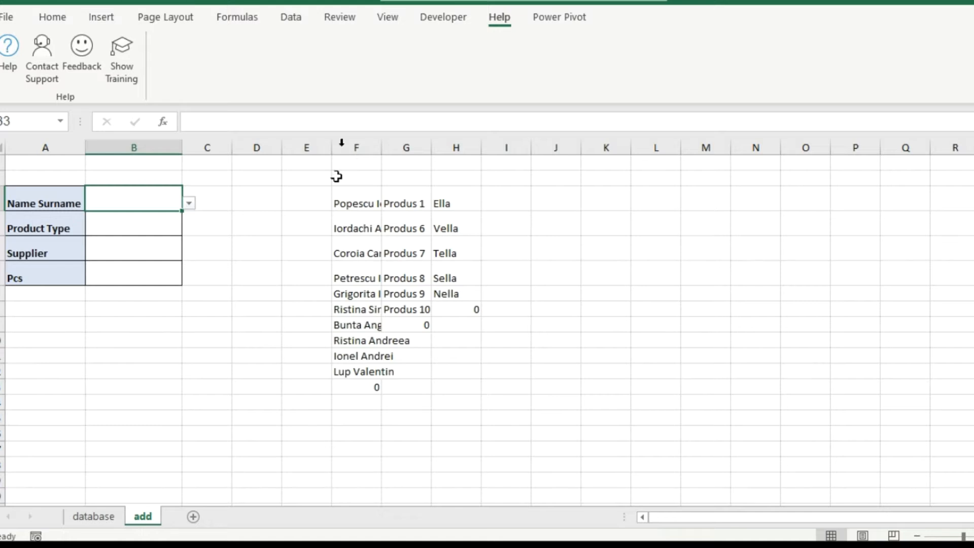
{"action": "left_click", "coordinate": [439, 20]}
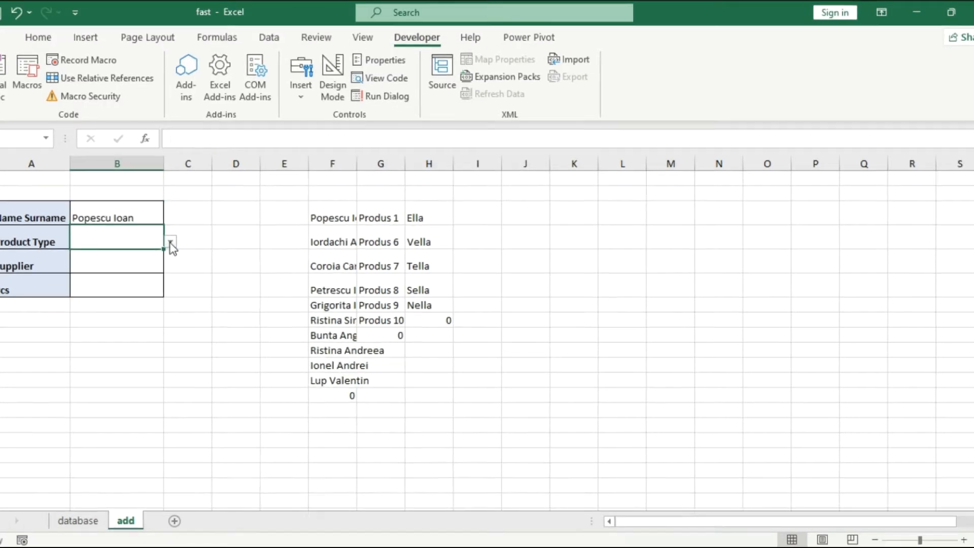
Choose Produs 1 as the Product Type in B4 and Ella as the Supplier in B5 from their dropdown lists
{"action": "left_click", "coordinate": [189, 228]}
{"action": "left_click", "coordinate": [101, 270]}
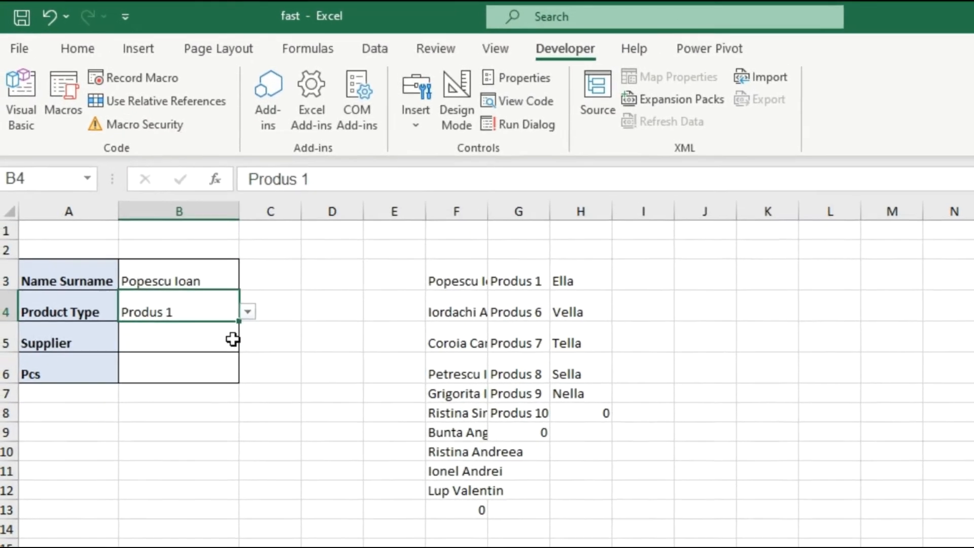
{"action": "left_click", "coordinate": [172, 282]}
{"action": "left_click", "coordinate": [186, 282]}
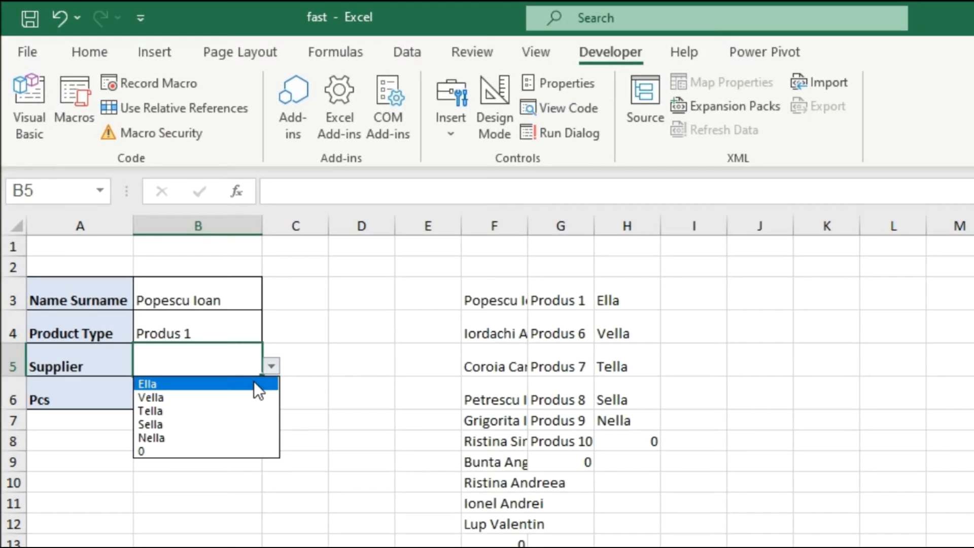
{"action": "left_click", "coordinate": [253, 384]}
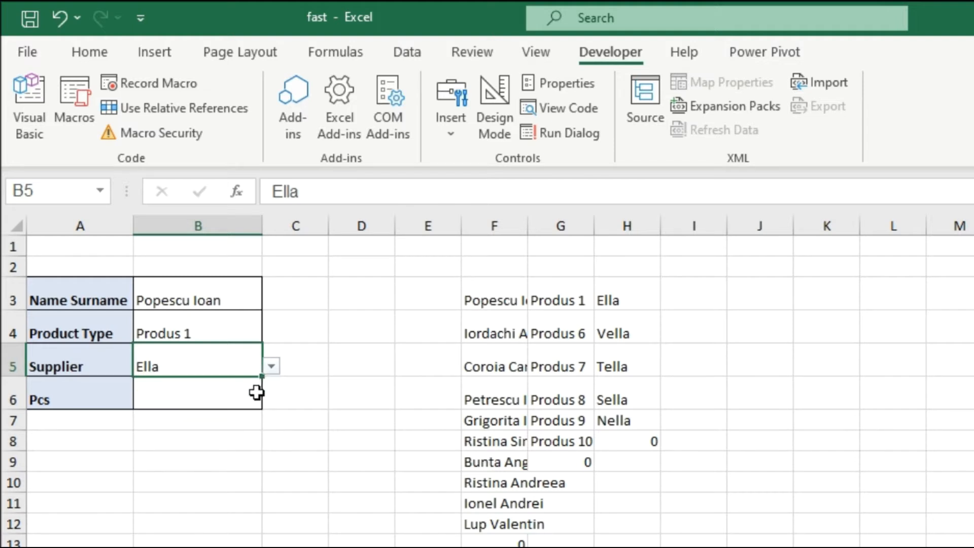
Enter 11 as the Pcs value in cell B6 of the entry form
{"action": "left_click", "coordinate": [249, 396]}
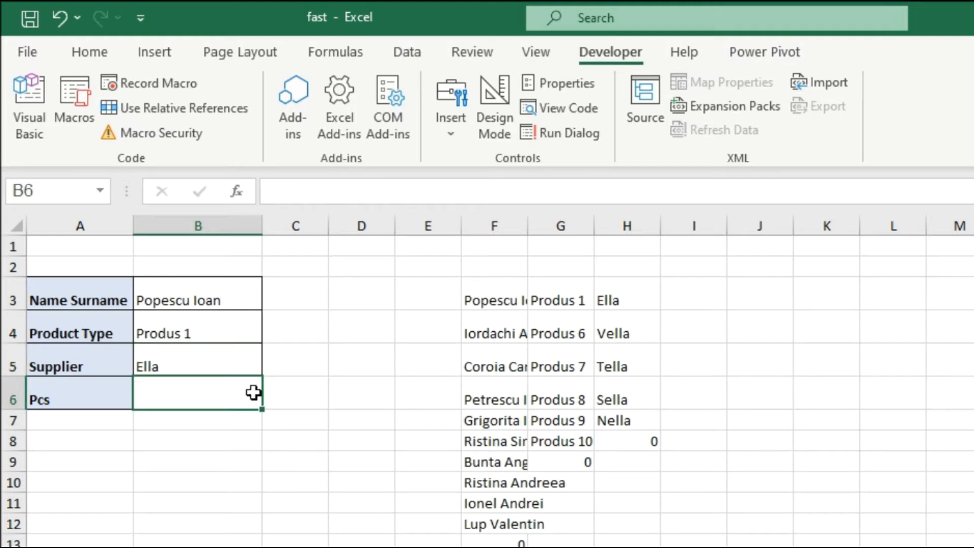
{"action": "type", "text": "11"}
{"action": "left_click", "coordinate": [257, 434]}
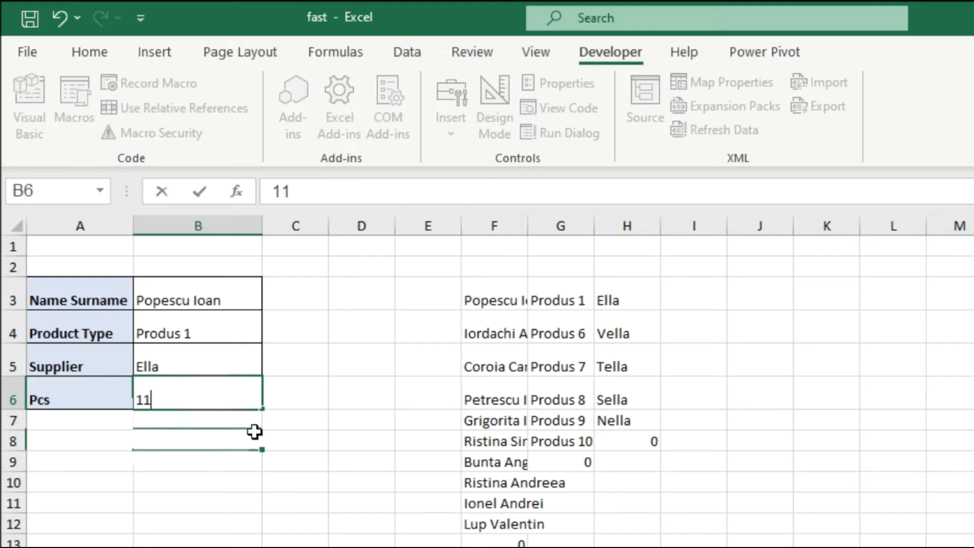
{"action": "left_click", "coordinate": [246, 396]}
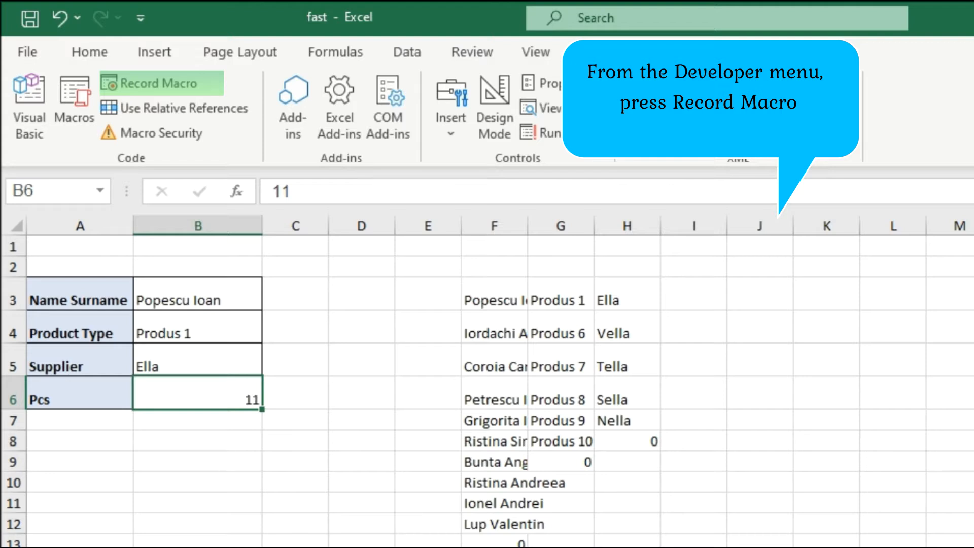
Start recording a macro stored in This Workbook and insert a new row 2 below the headers of the database sheet
{"action": "left_click", "coordinate": [186, 83]}
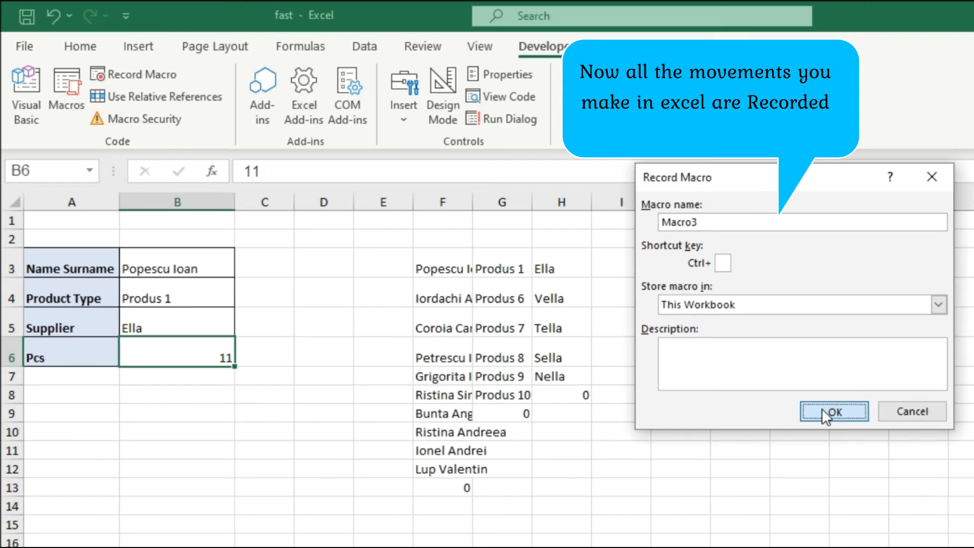
{"action": "left_click", "coordinate": [919, 459]}
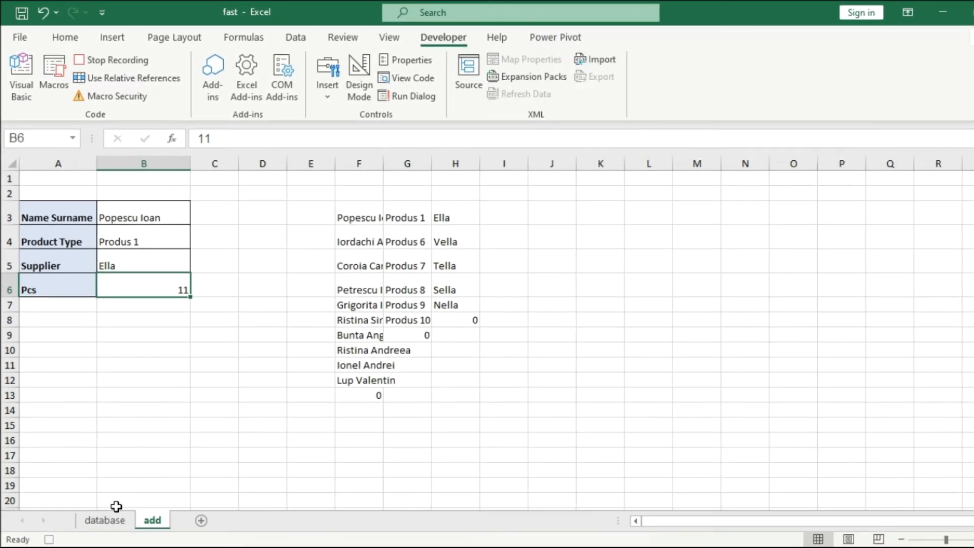
{"action": "left_click", "coordinate": [118, 523]}
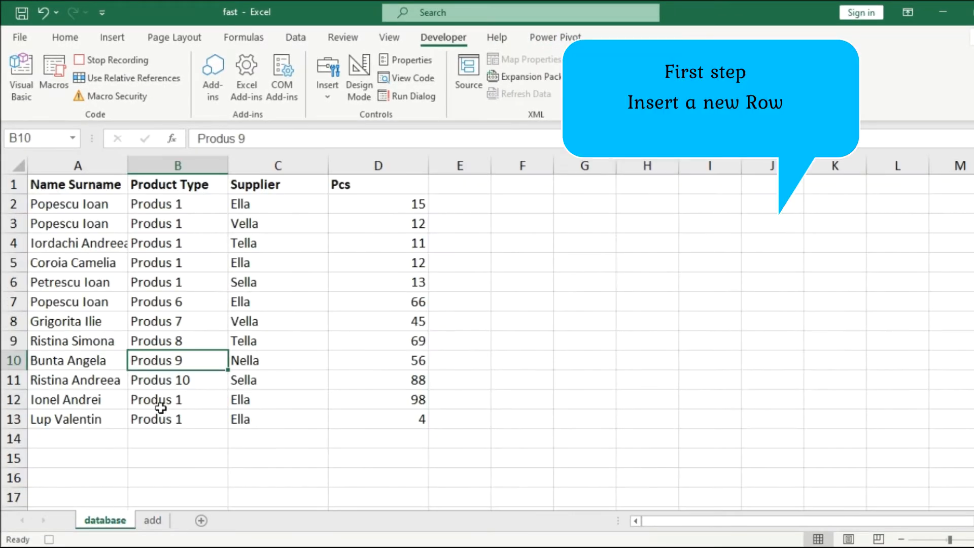
{"action": "left_click", "coordinate": [23, 205]}
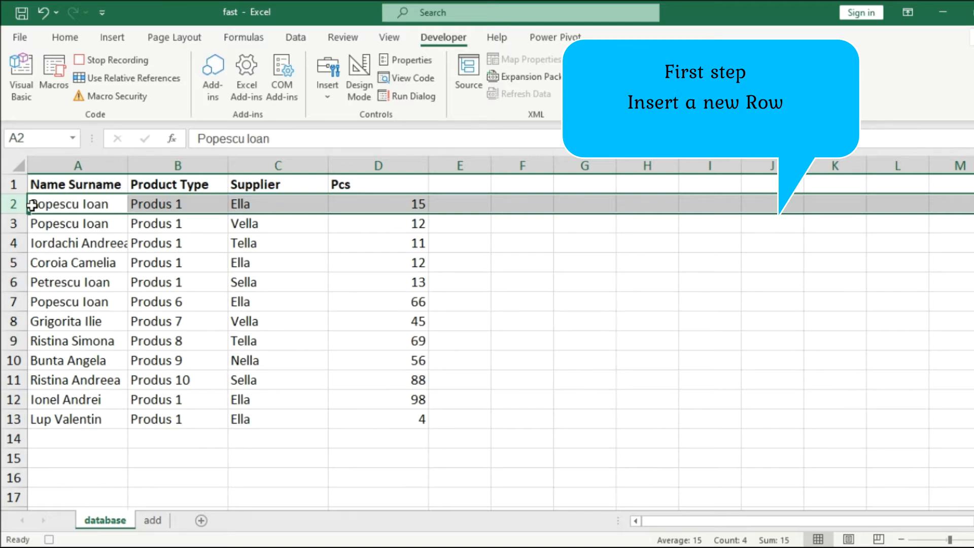
{"action": "right_click", "coordinate": [44, 198]}
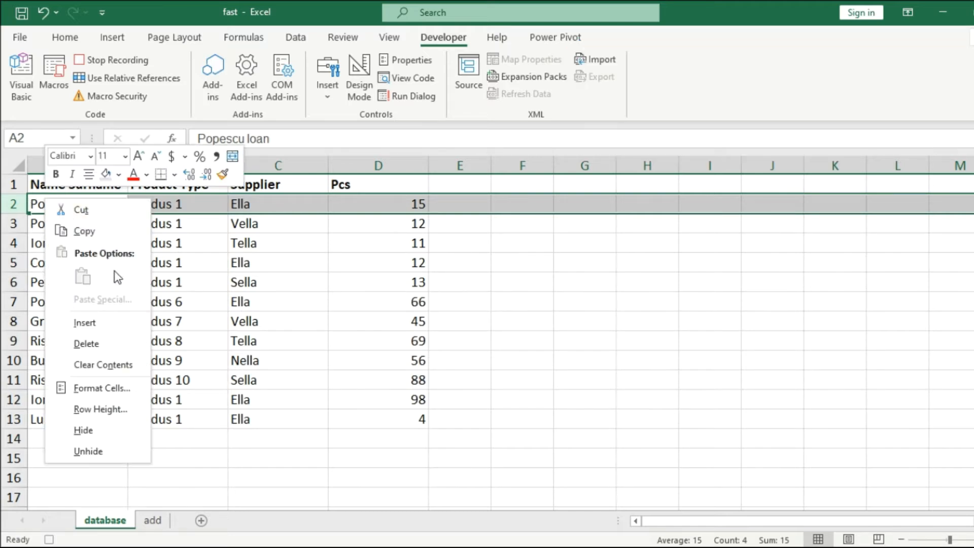
{"action": "left_click", "coordinate": [113, 332]}
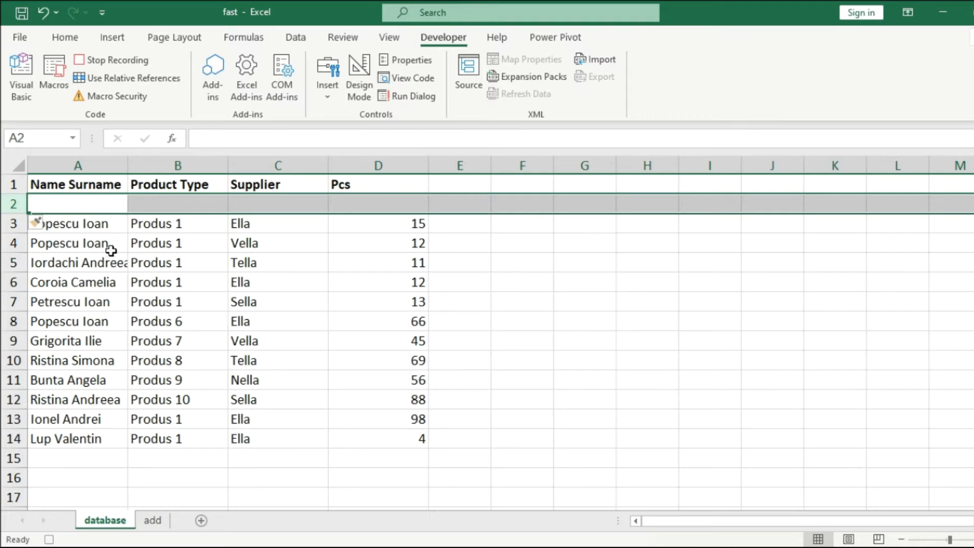
{"action": "left_click", "coordinate": [104, 228]}
{"action": "left_click", "coordinate": [61, 205]}
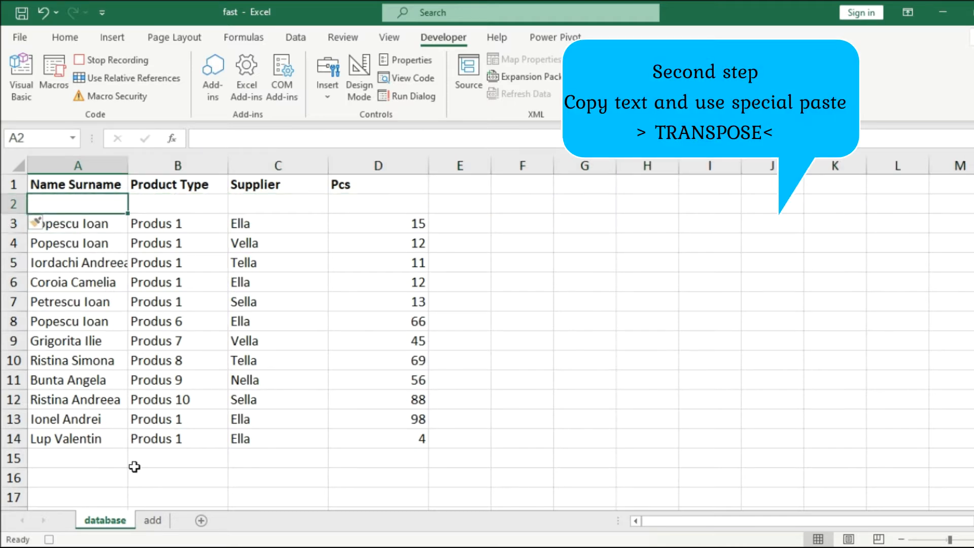
Copy the form entries B3:B6 from the add sheet and paste them transposed into the database sheet starting at A2
{"action": "left_click", "coordinate": [153, 521]}
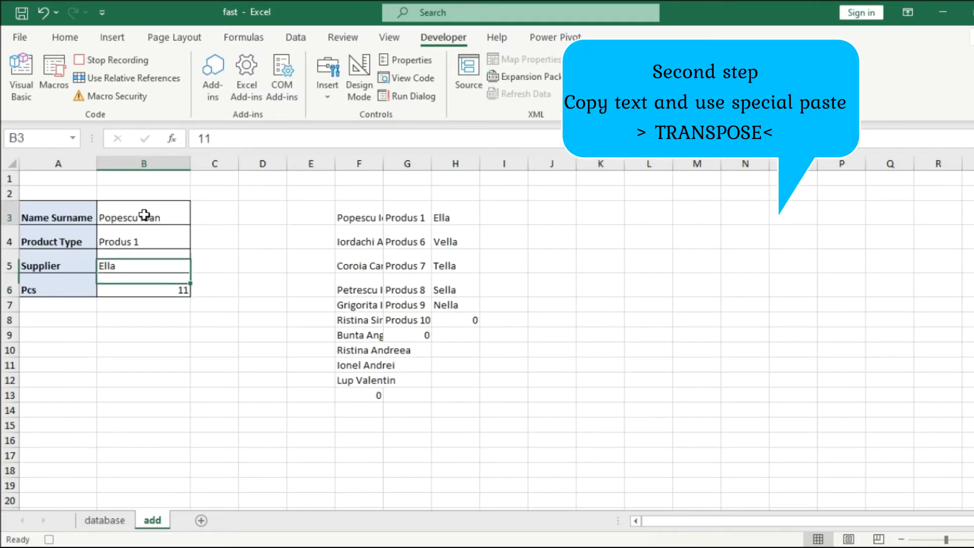
{"action": "left_click_drag", "start_coordinate": [143, 220], "coordinate": [145, 283]}
{"action": "right_click", "coordinate": [138, 243]}
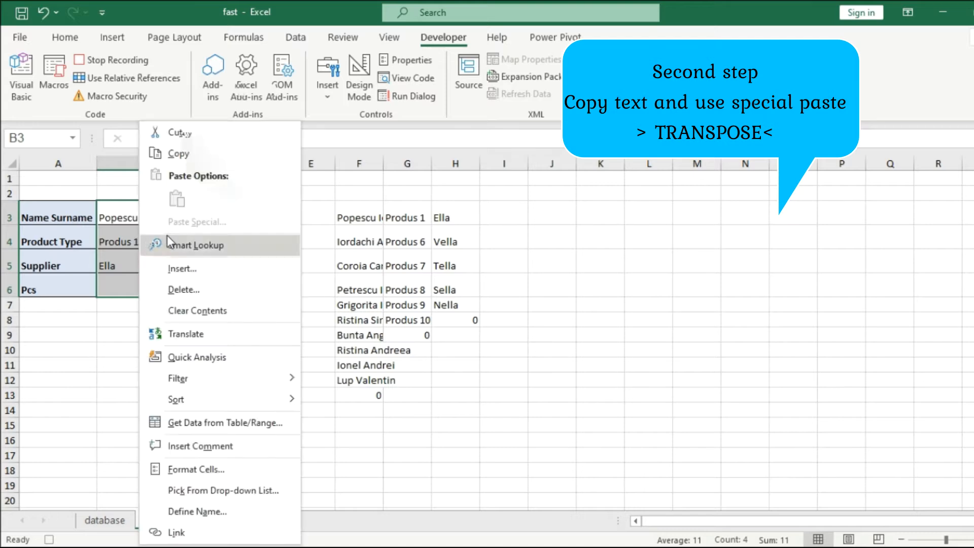
{"action": "left_click", "coordinate": [207, 152]}
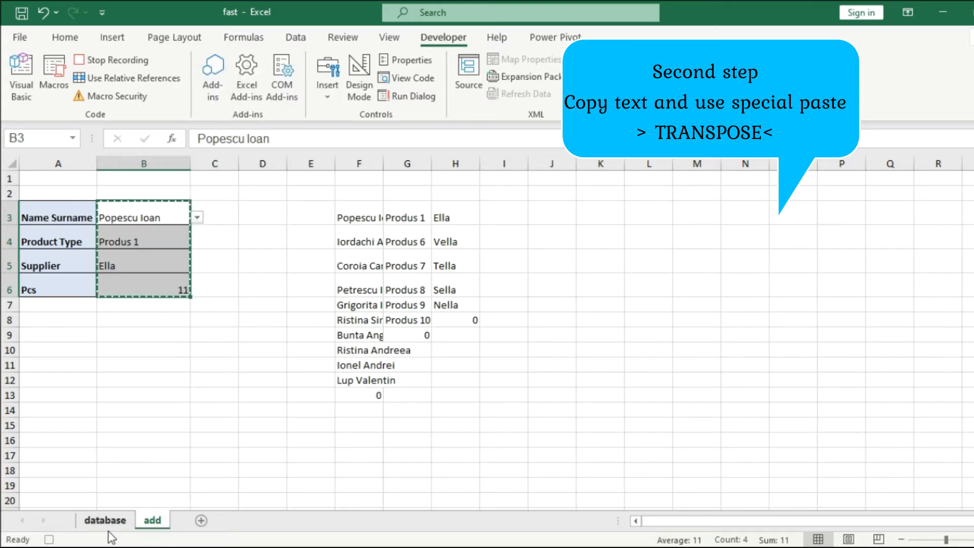
{"action": "left_click", "coordinate": [111, 522]}
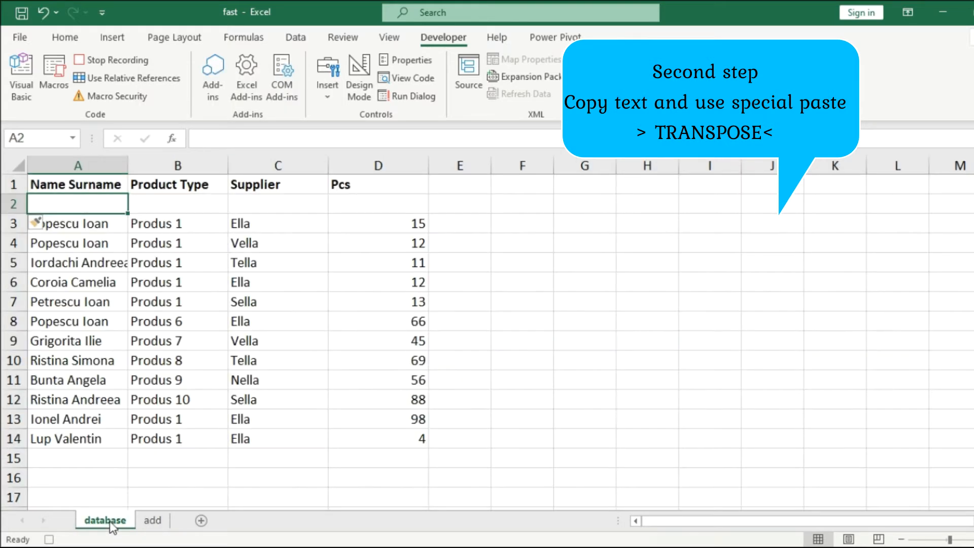
{"action": "right_click", "coordinate": [85, 206]}
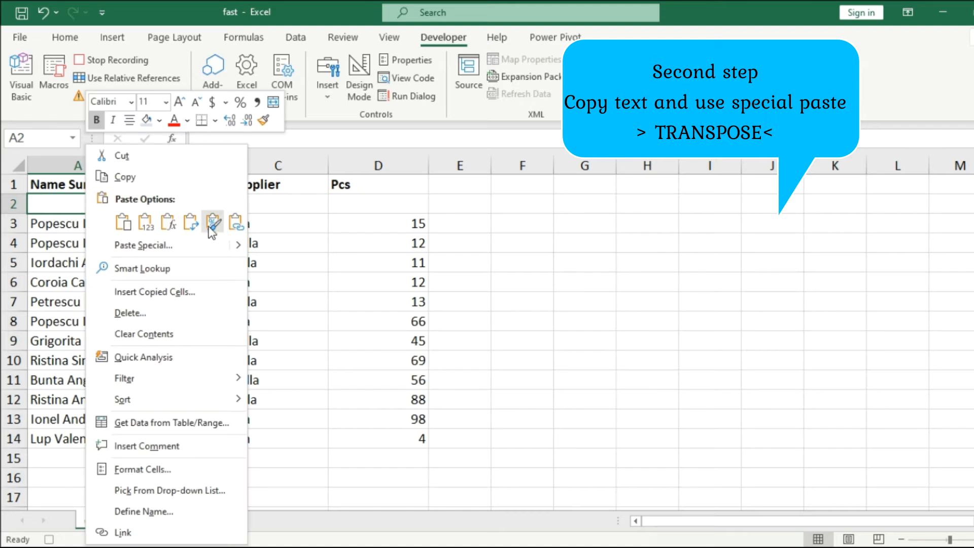
{"action": "left_click", "coordinate": [191, 223]}
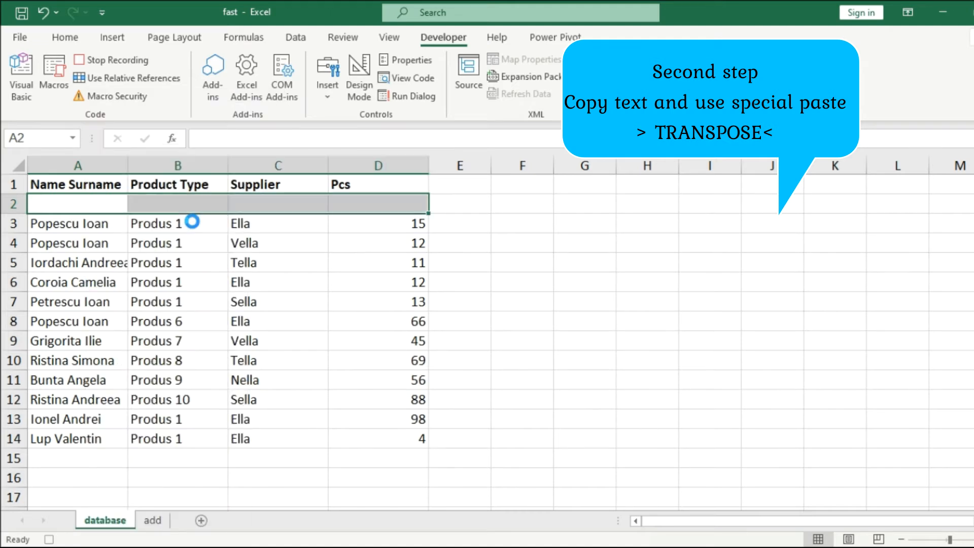
{"action": "left_click", "coordinate": [203, 236]}
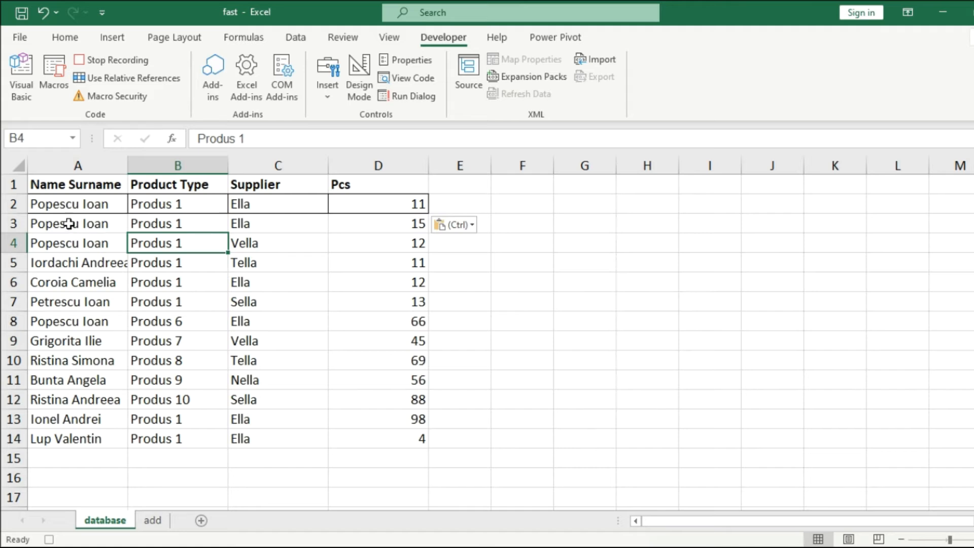
Copy the formatting of A3:D3 onto the pasted entry in A2:D2 with Format Painter
{"action": "left_click_drag", "start_coordinate": [72, 222], "coordinate": [366, 217]}
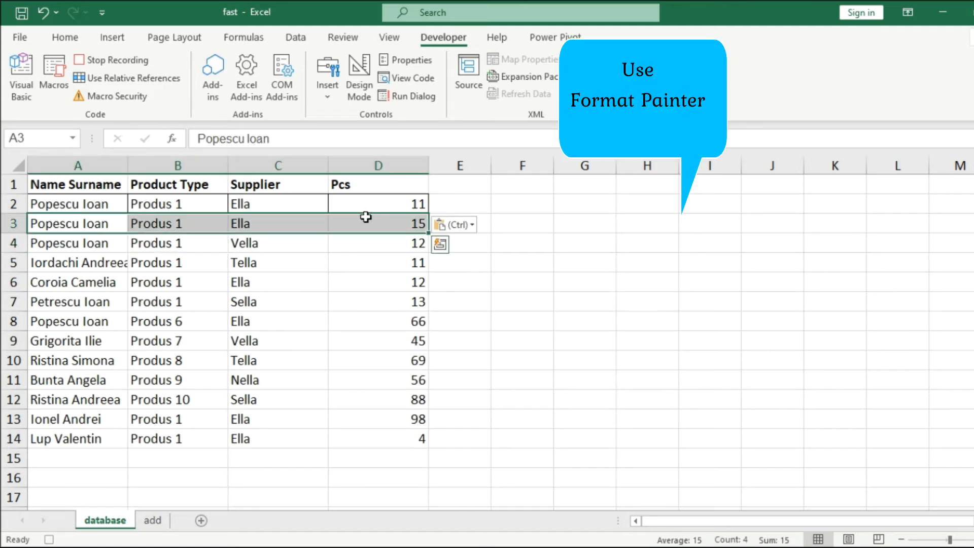
{"action": "left_click", "coordinate": [56, 38]}
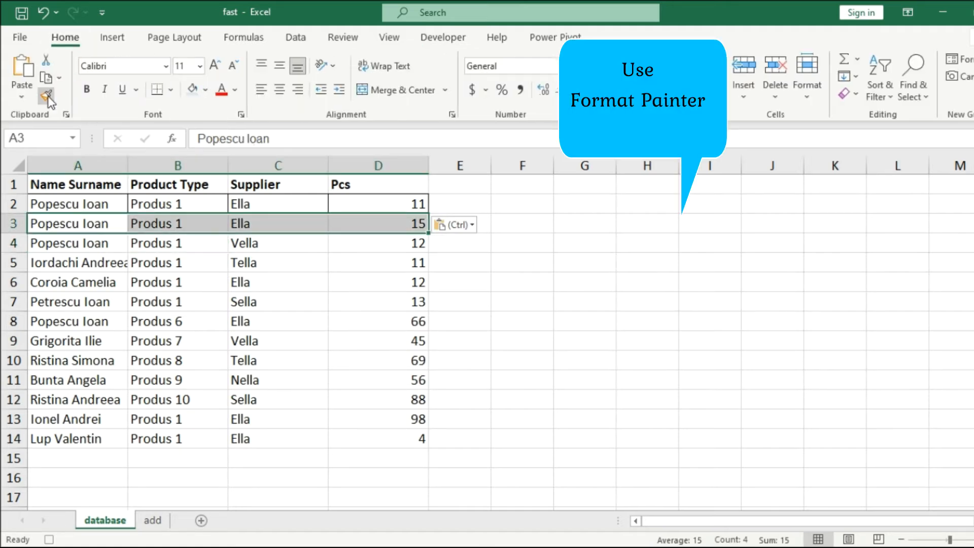
{"action": "left_click", "coordinate": [46, 96]}
{"action": "left_click_drag", "start_coordinate": [74, 204], "coordinate": [370, 202]}
{"action": "left_click", "coordinate": [291, 236]}
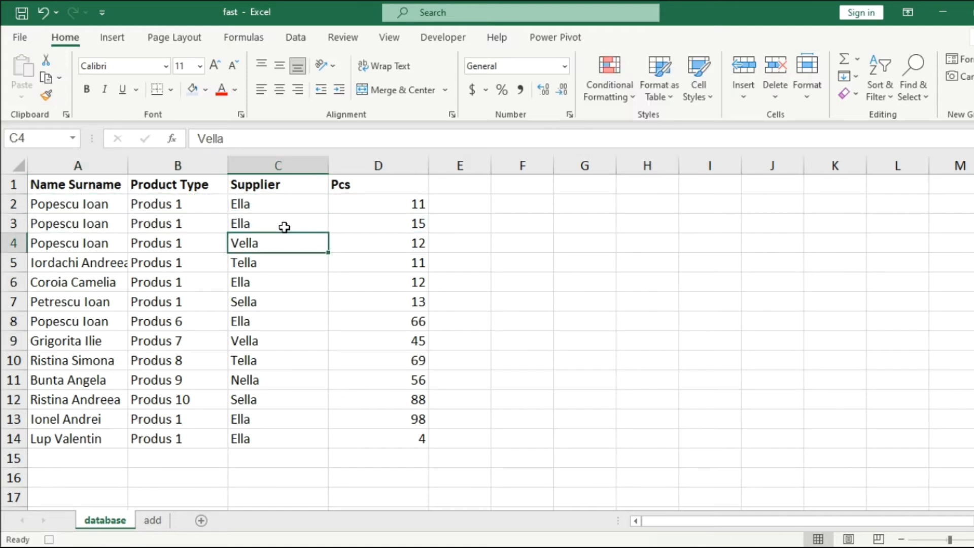
Clear the contents of the form cells B3:B6 on the add sheet and select B3
{"action": "left_click", "coordinate": [152, 520]}
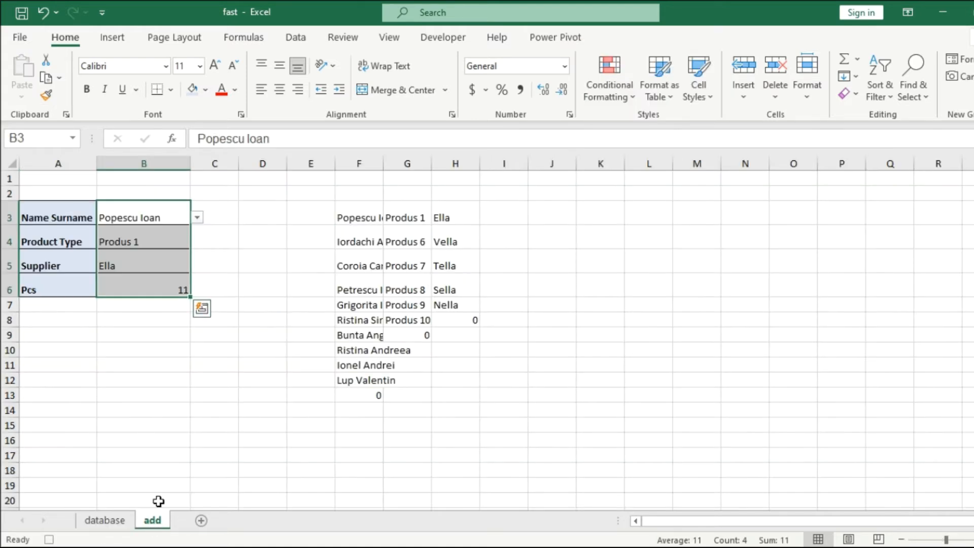
{"action": "left_click_drag", "start_coordinate": [145, 213], "coordinate": [142, 285]}
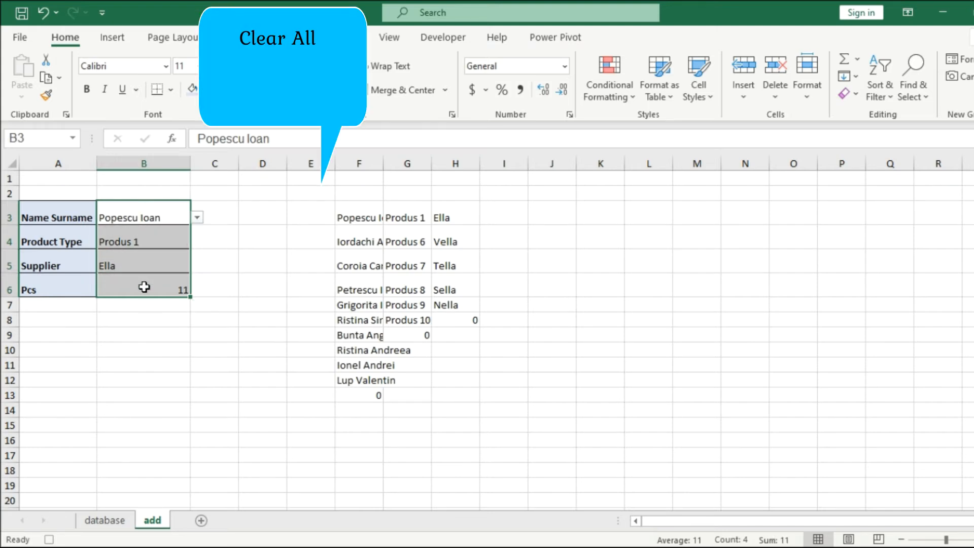
{"action": "right_click", "coordinate": [138, 260]}
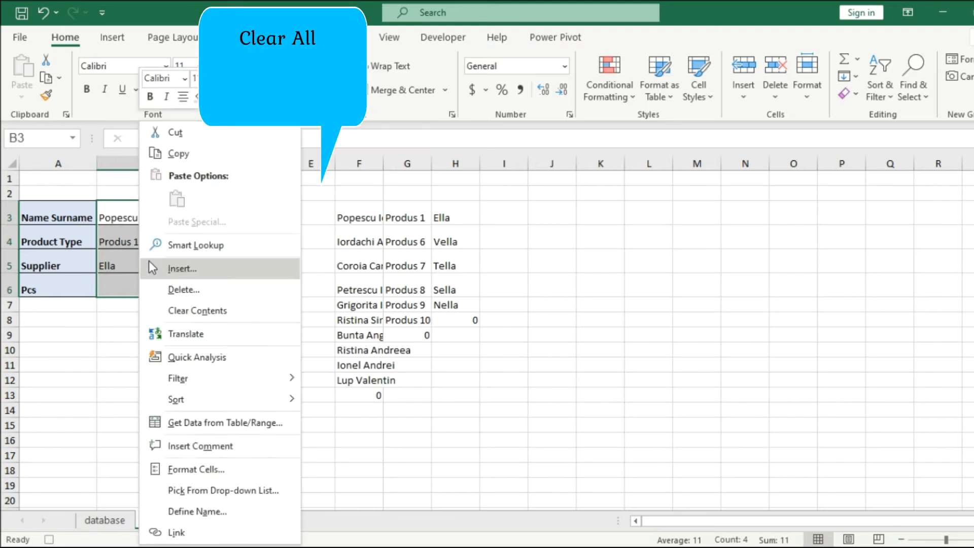
{"action": "left_click", "coordinate": [237, 309]}
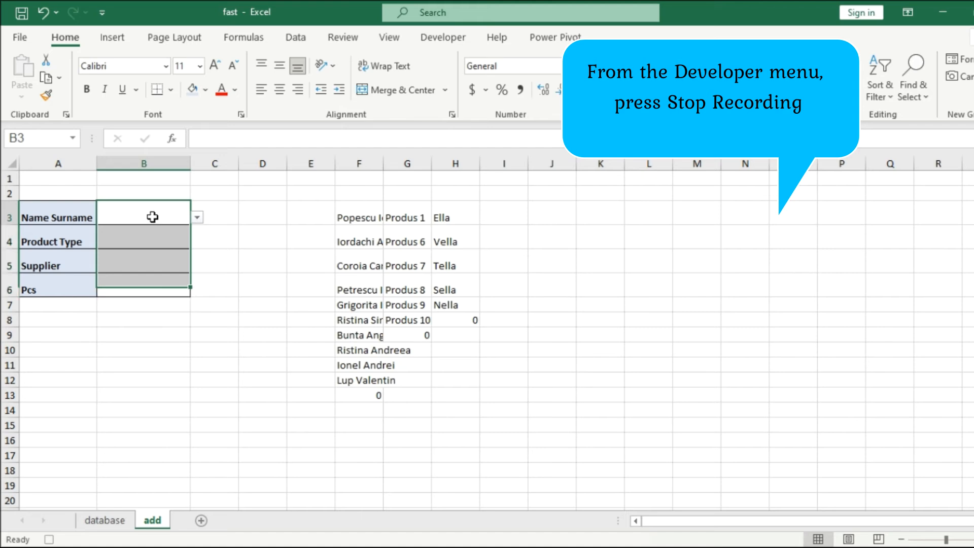
{"action": "left_click", "coordinate": [152, 217]}
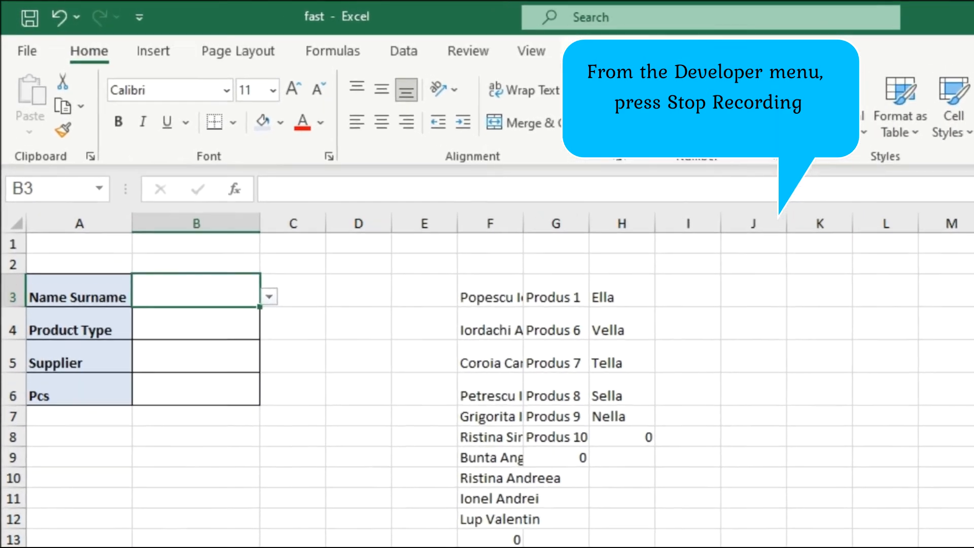
Stop recording the macro and draw a form control button over cell D3 on the add sheet
{"action": "left_click", "coordinate": [443, 37]}
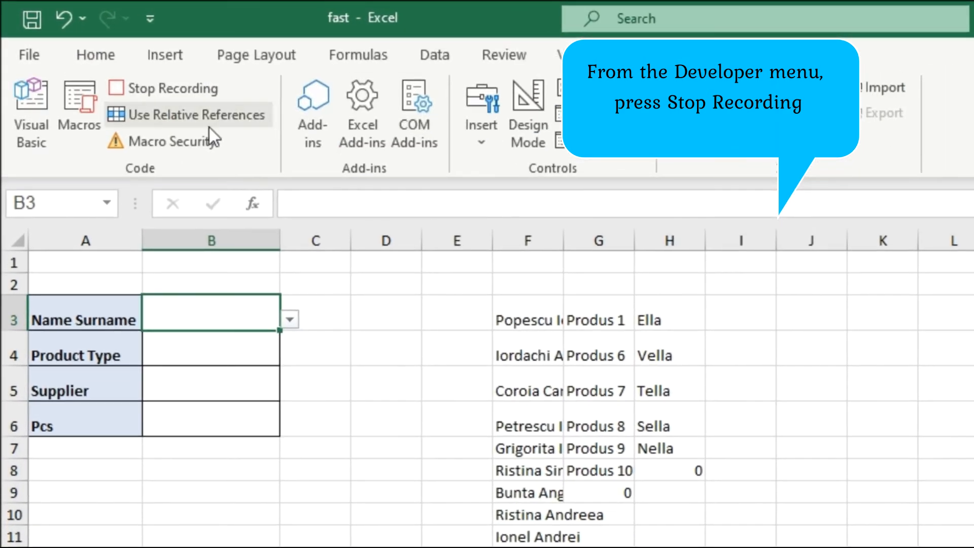
{"action": "left_click", "coordinate": [189, 89]}
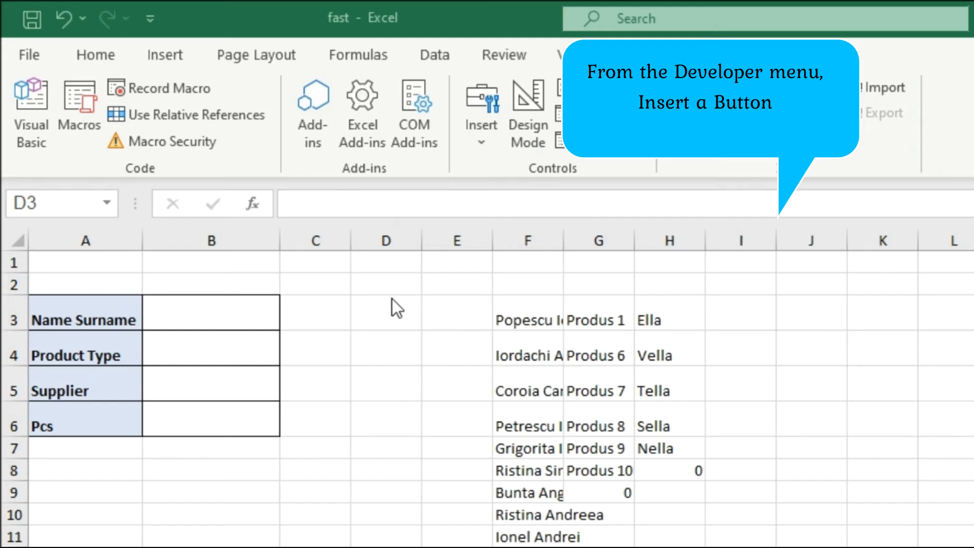
{"action": "left_click", "coordinate": [392, 299]}
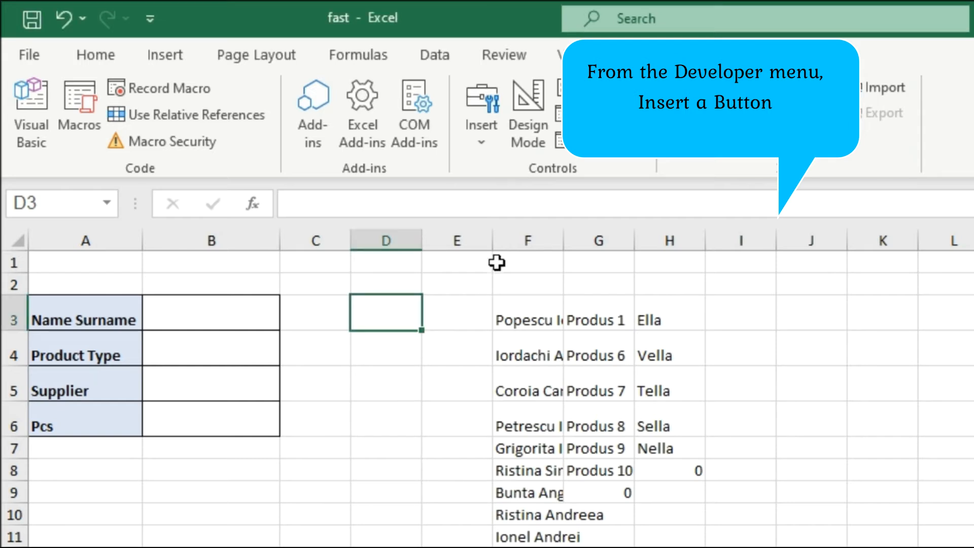
{"action": "left_click", "coordinate": [490, 146]}
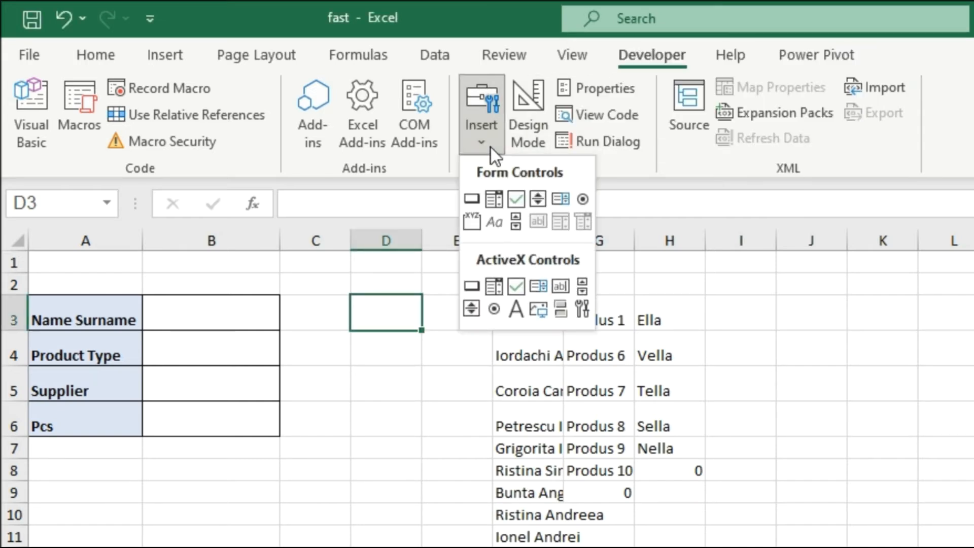
{"action": "left_click", "coordinate": [472, 197]}
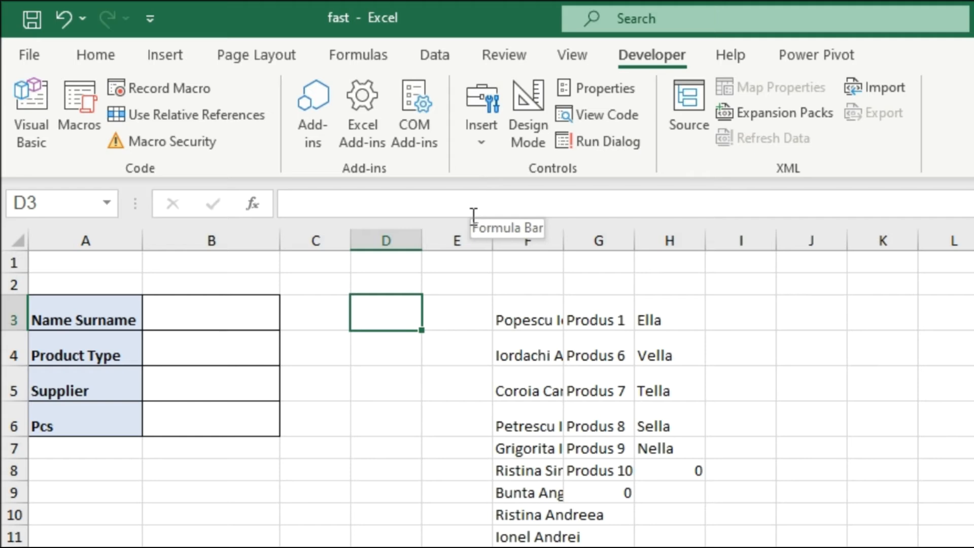
{"action": "left_click_drag", "start_coordinate": [350, 303], "coordinate": [425, 328]}
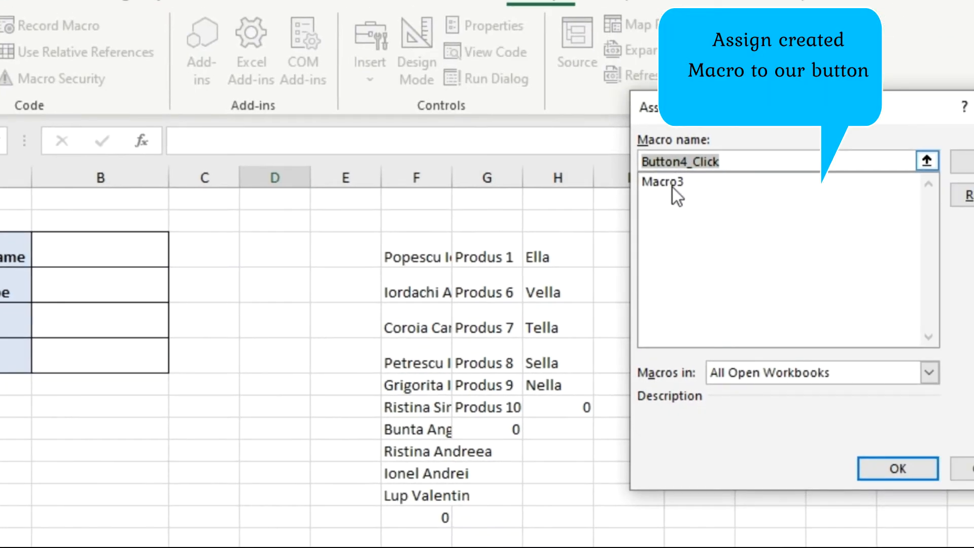
Assign Macro3 to the new button and label it Database
{"action": "left_click", "coordinate": [746, 229]}
{"action": "left_click", "coordinate": [752, 390]}
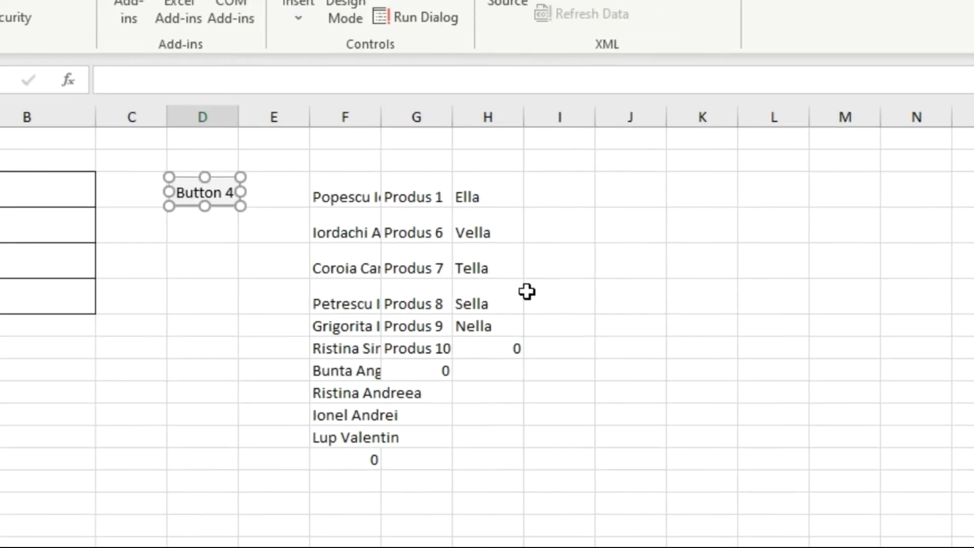
{"action": "type", "text": "Database"}
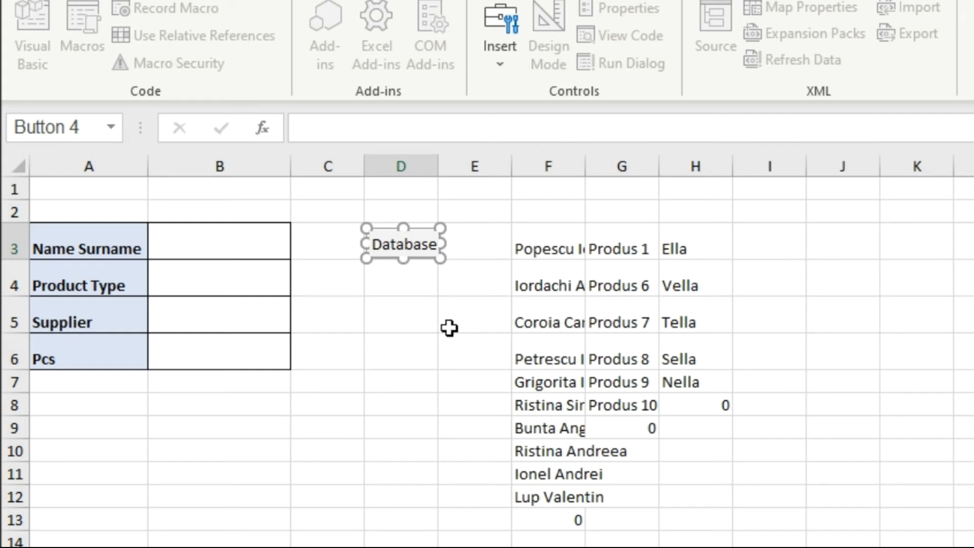
{"action": "left_click", "coordinate": [426, 322]}
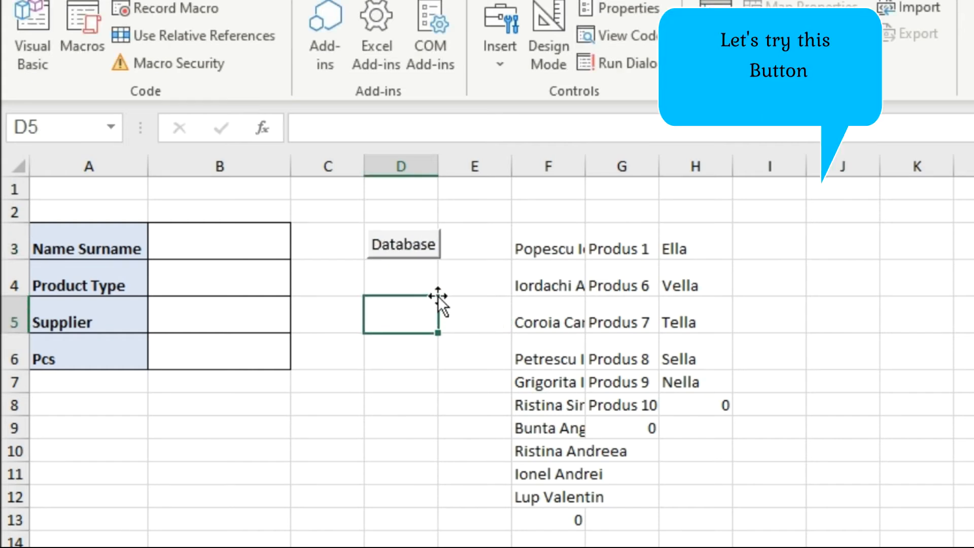
Fill in the form with the second name in the list, product type Produs 6, supplier Vella and 55 pcs
{"action": "left_click", "coordinate": [235, 245]}
{"action": "left_click", "coordinate": [301, 249]}
{"action": "left_click", "coordinate": [267, 284]}
{"action": "left_click", "coordinate": [279, 287]}
{"action": "left_click", "coordinate": [301, 286]}
{"action": "left_click", "coordinate": [270, 317]}
{"action": "left_click", "coordinate": [275, 317]}
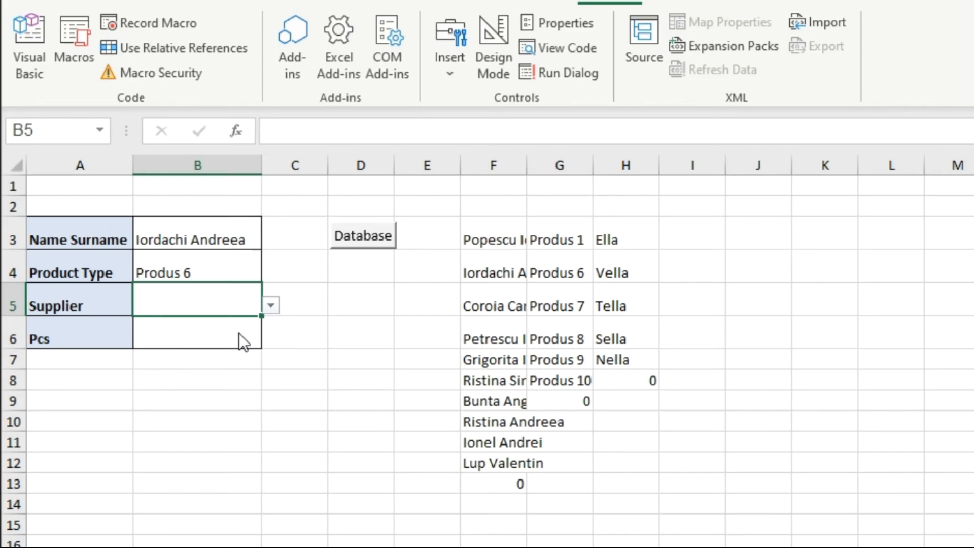
{"action": "left_click", "coordinate": [239, 333]}
{"action": "left_click", "coordinate": [230, 337]}
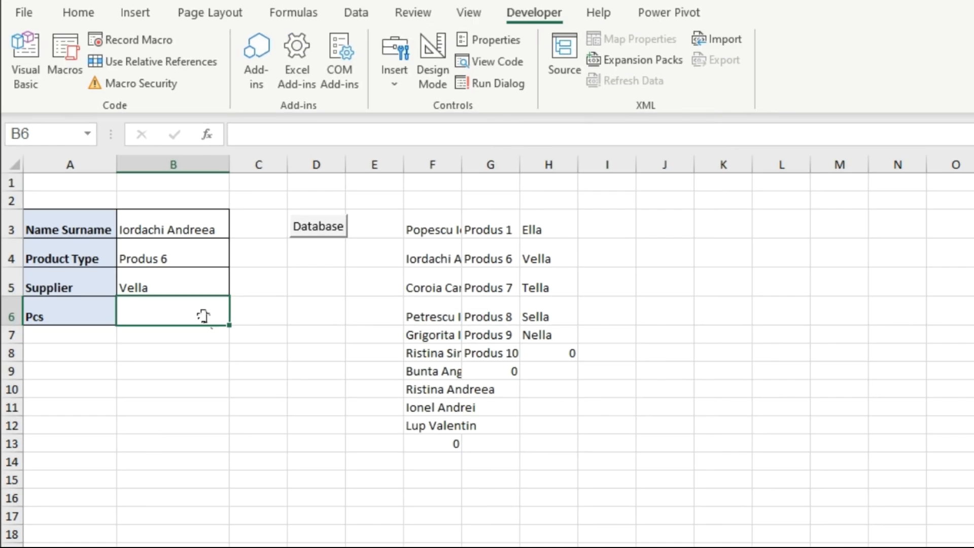
{"action": "type", "text": "55"}
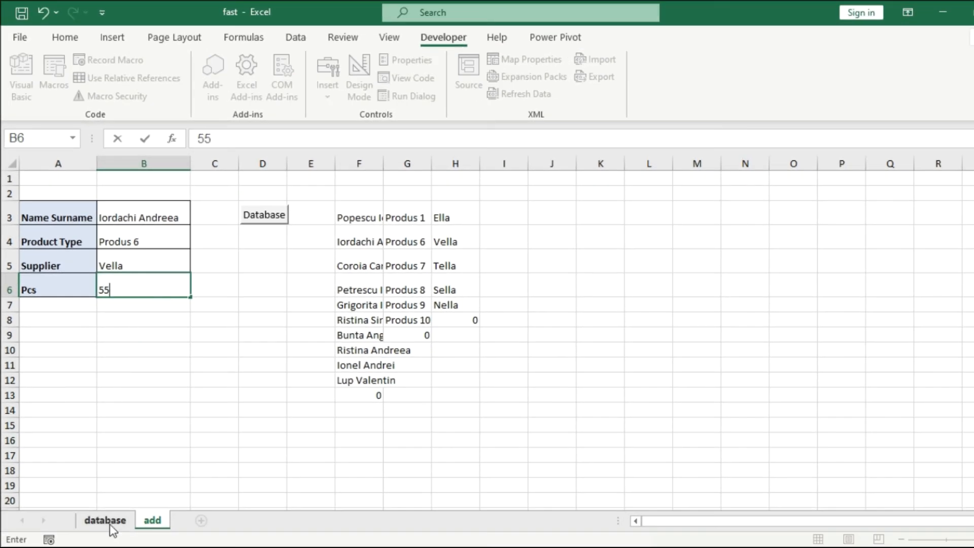
Run the Database button's macro on the form entry, checking the database sheet before and after, and return to the add sheet
{"action": "left_click", "coordinate": [114, 524]}
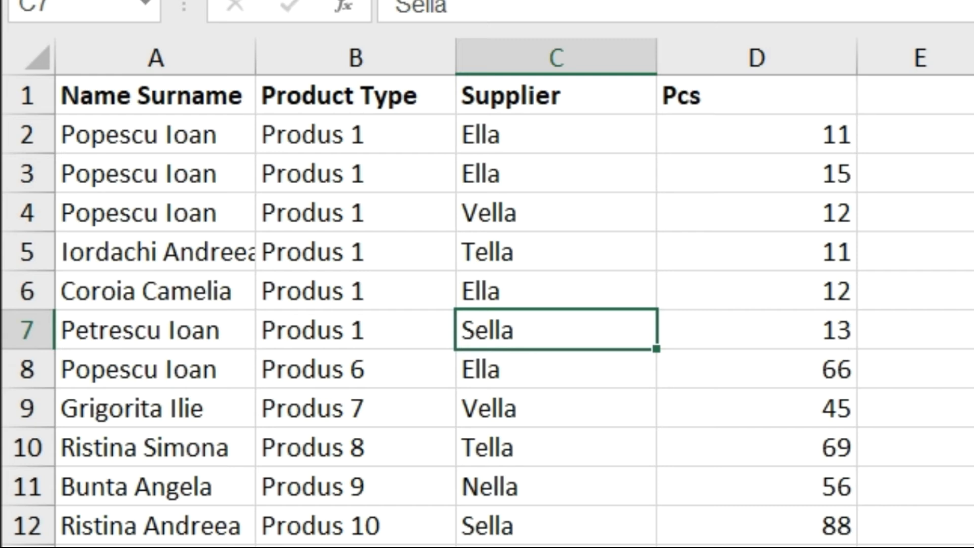
{"action": "left_click", "coordinate": [122, 547]}
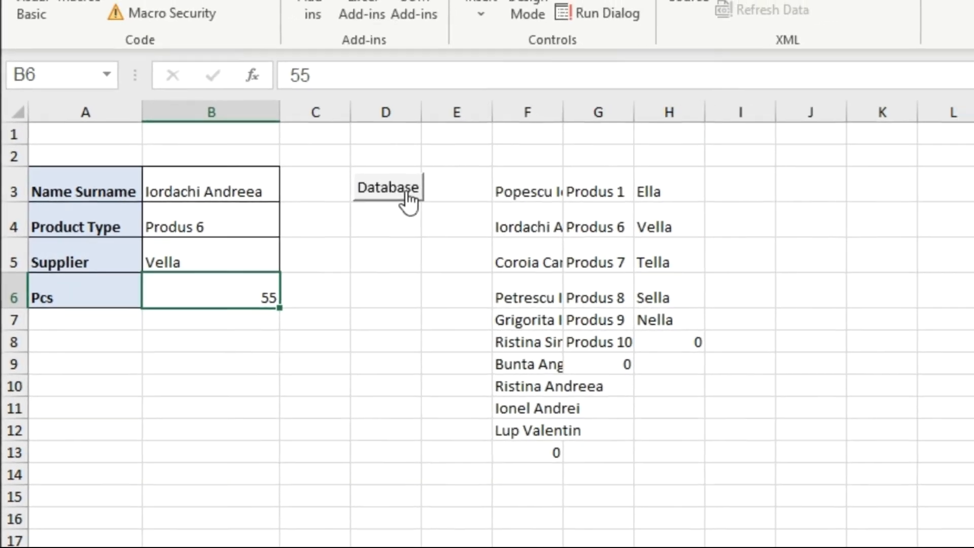
{"action": "left_click", "coordinate": [553, 163]}
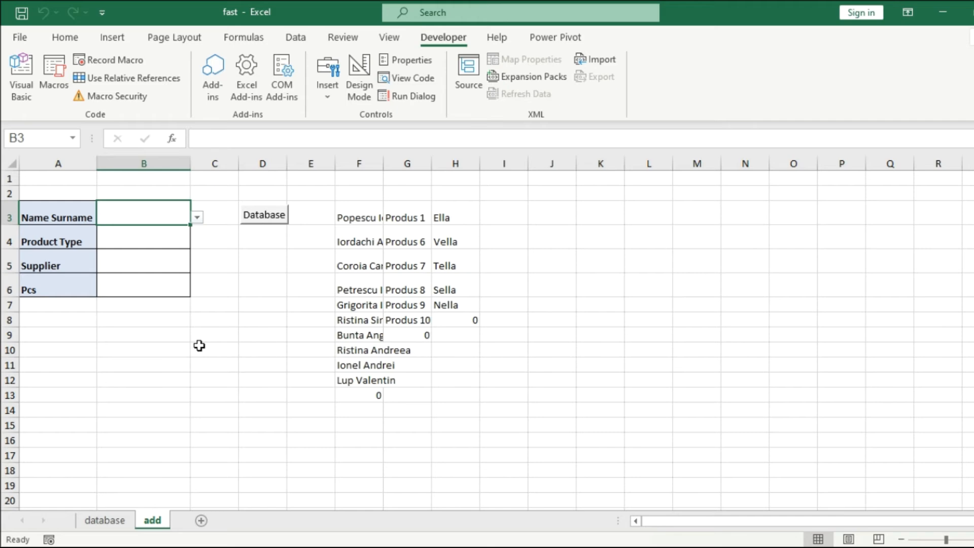
{"action": "left_click", "coordinate": [99, 521]}
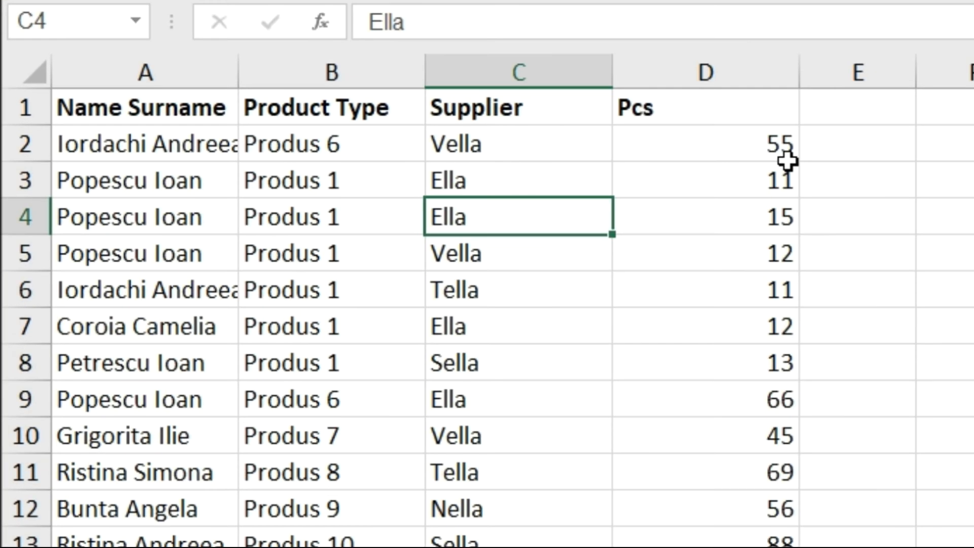
{"action": "left_click", "coordinate": [69, 522]}
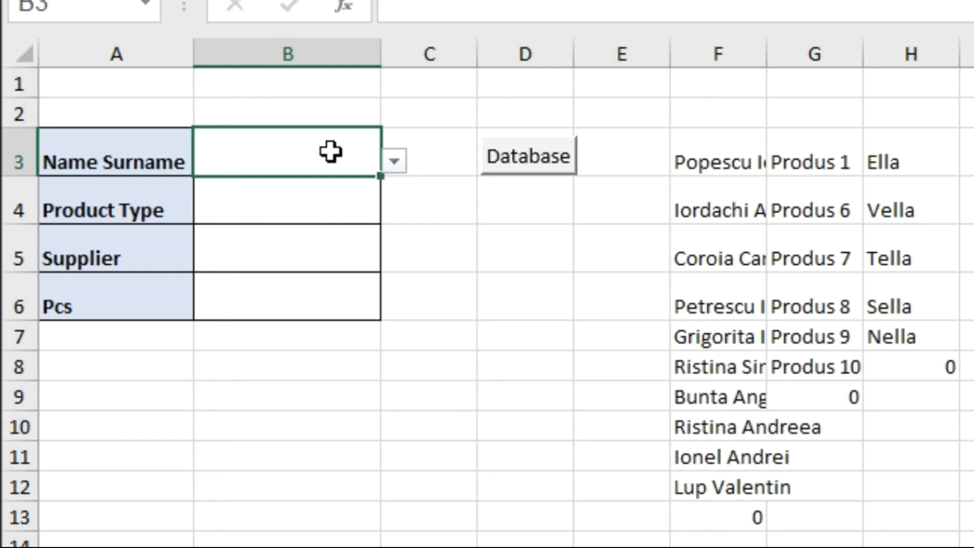
Enter a test record with name rrrrr, product type zzzzz, supplier aaaaa and 30 pcs, and send it to the database sheet
{"action": "type", "text": "rrrrr"}
{"action": "left_click", "coordinate": [319, 198]}
{"action": "type", "text": "zzzzz"}
{"action": "left_click", "coordinate": [318, 256]}
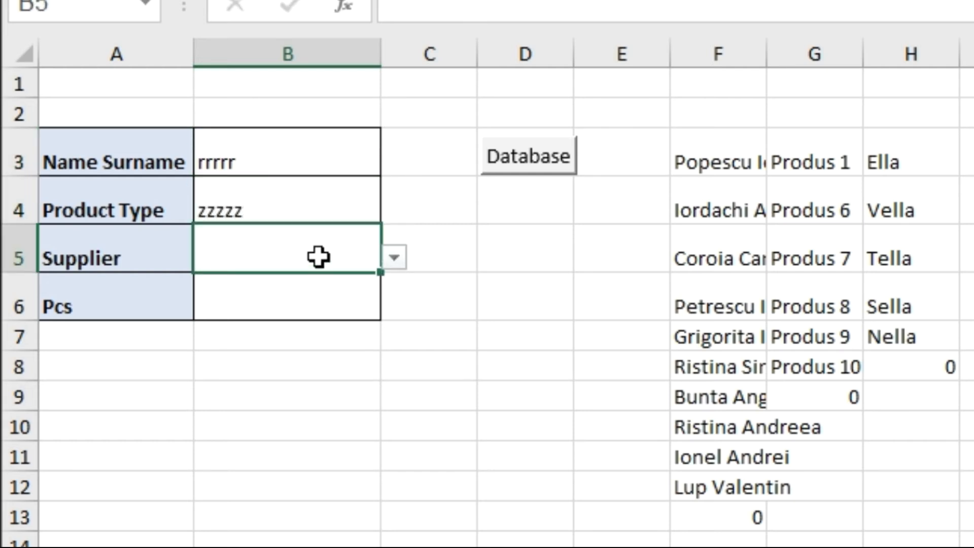
{"action": "type", "text": "aaaaa"}
{"action": "left_click", "coordinate": [323, 297]}
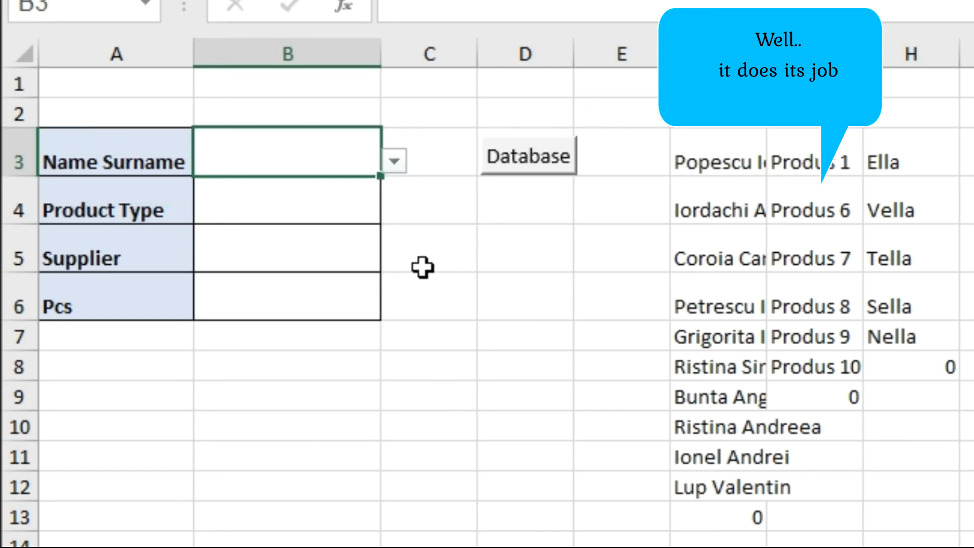
Check the product type and Pcs cells of the new record in row 2 of the database sheet
{"action": "left_click", "coordinate": [302, 258]}
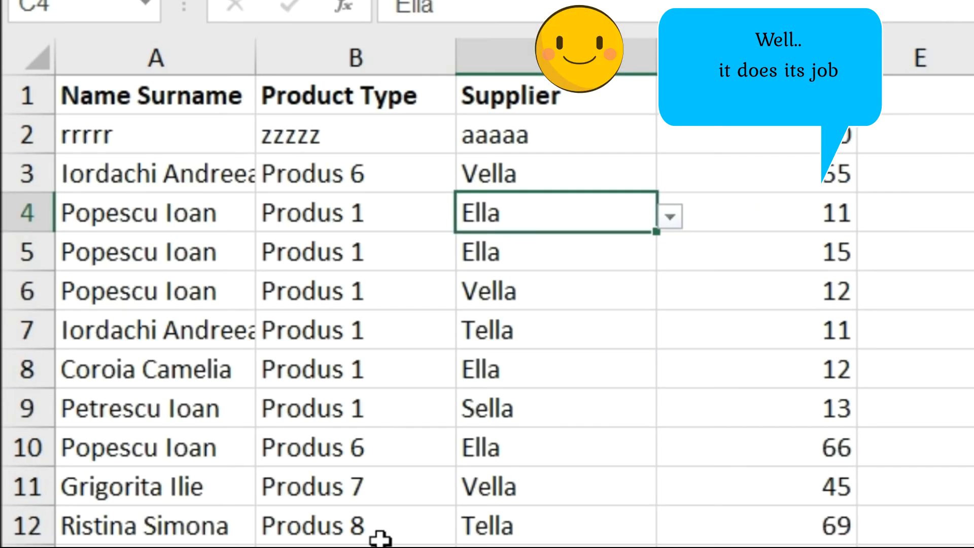
{"action": "left_click", "coordinate": [298, 137]}
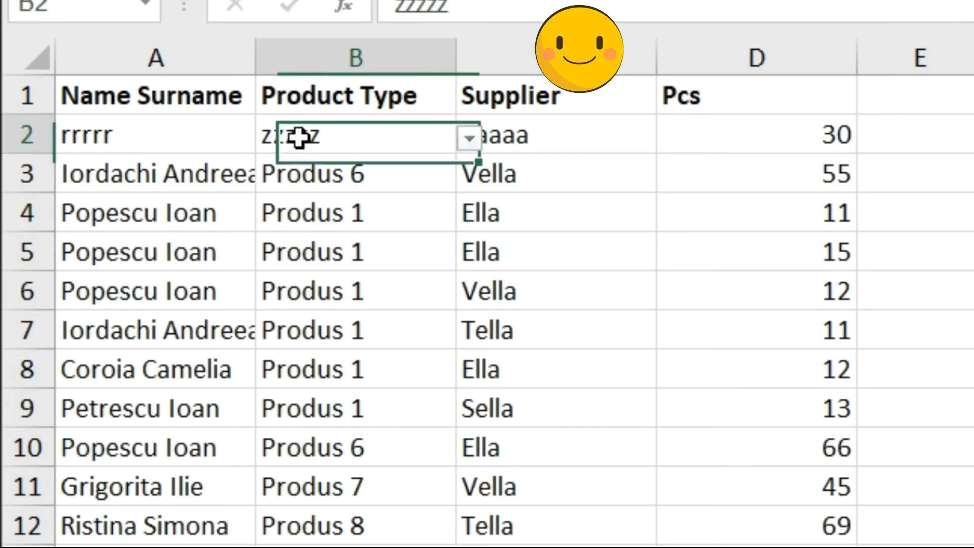
{"action": "left_click", "coordinate": [757, 141]}
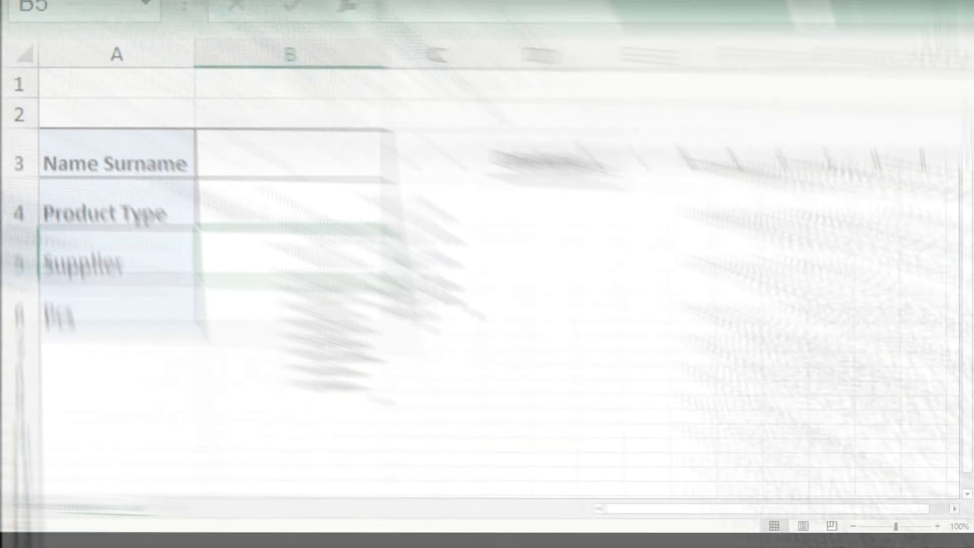
Hide the helper list columns E to H on the add sheet and select cell C4
{"action": "left_click_drag", "start_coordinate": [297, 169], "coordinate": [466, 171]}
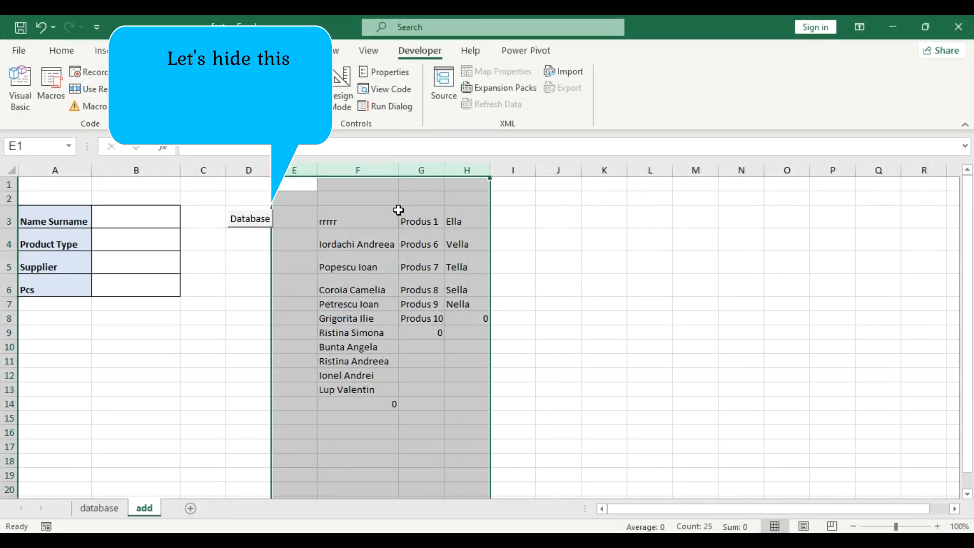
{"action": "right_click", "coordinate": [399, 210]}
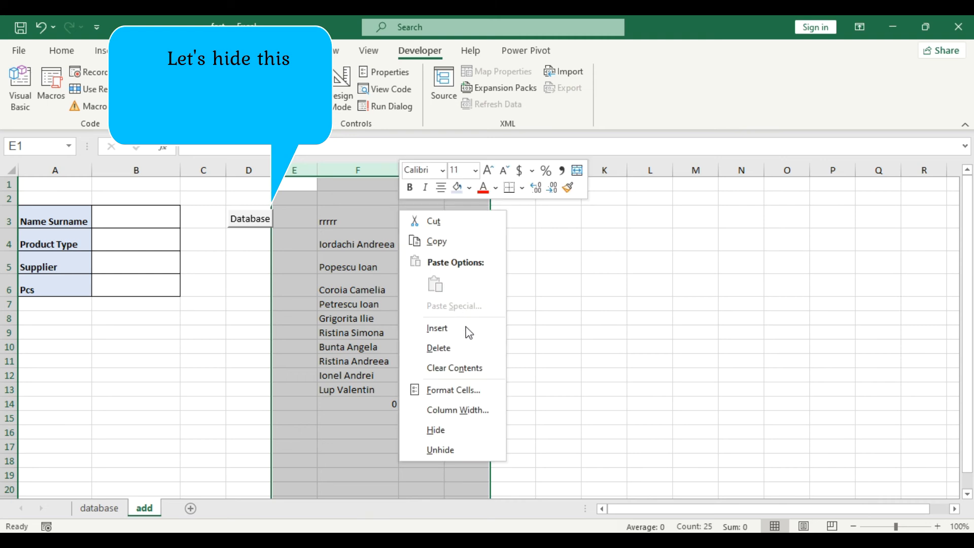
{"action": "left_click", "coordinate": [456, 428]}
{"action": "left_click", "coordinate": [221, 241]}
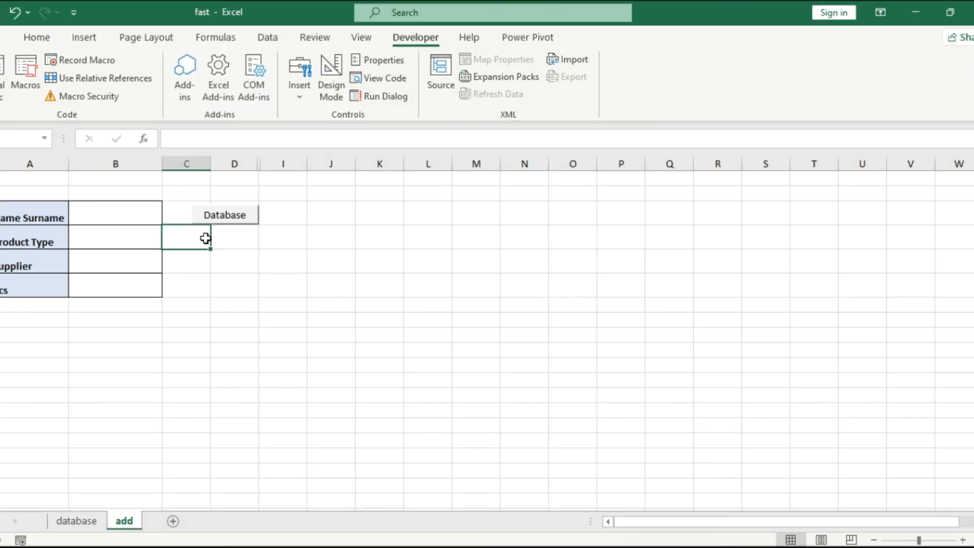
Save the workbook as fast in the xls folder, using the Excel Macro-Enabled Workbook file type
{"action": "left_click", "coordinate": [4, 45]}
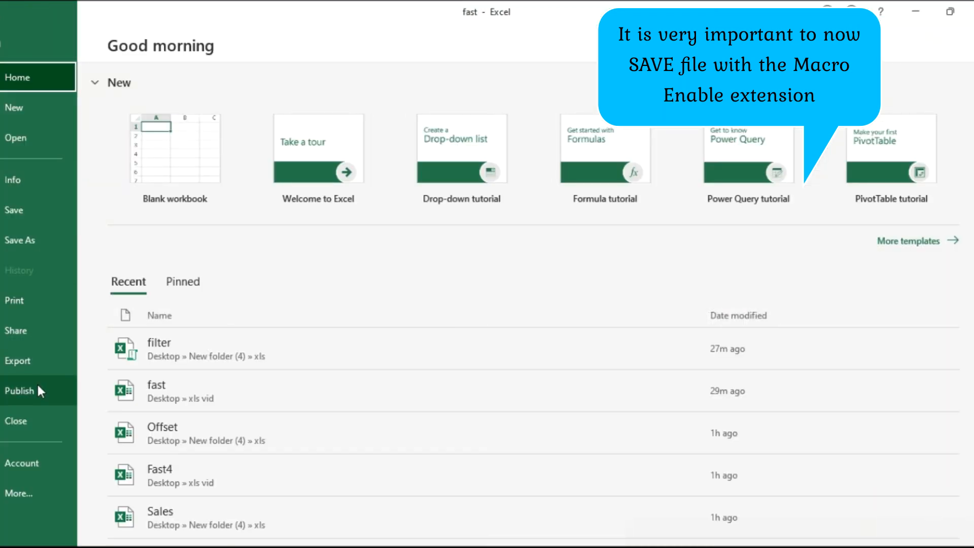
{"action": "left_click", "coordinate": [58, 238]}
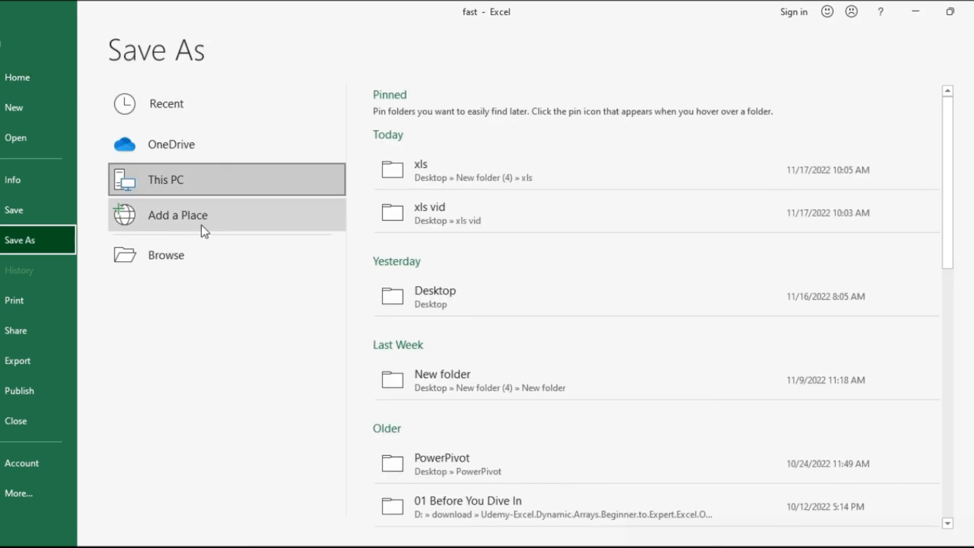
{"action": "left_click", "coordinate": [441, 174]}
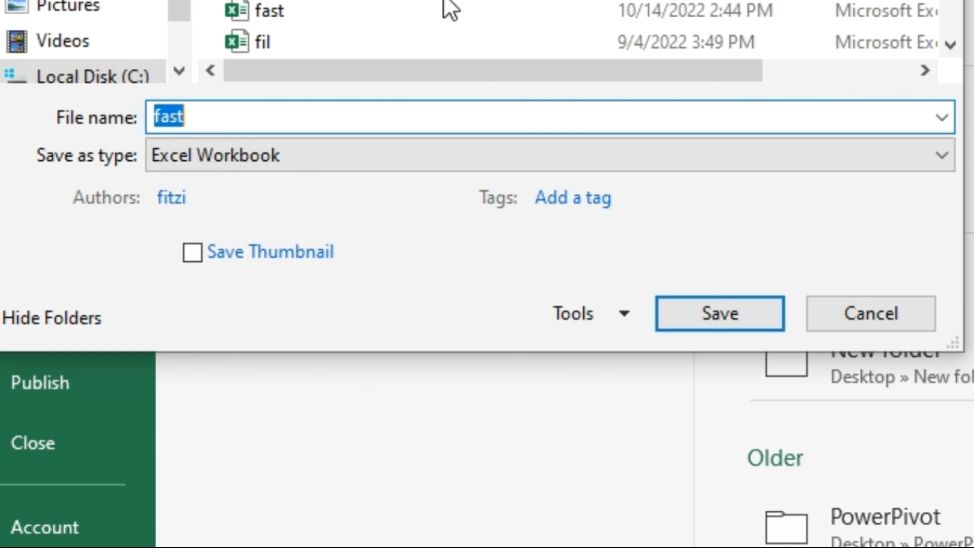
{"action": "left_click", "coordinate": [320, 161]}
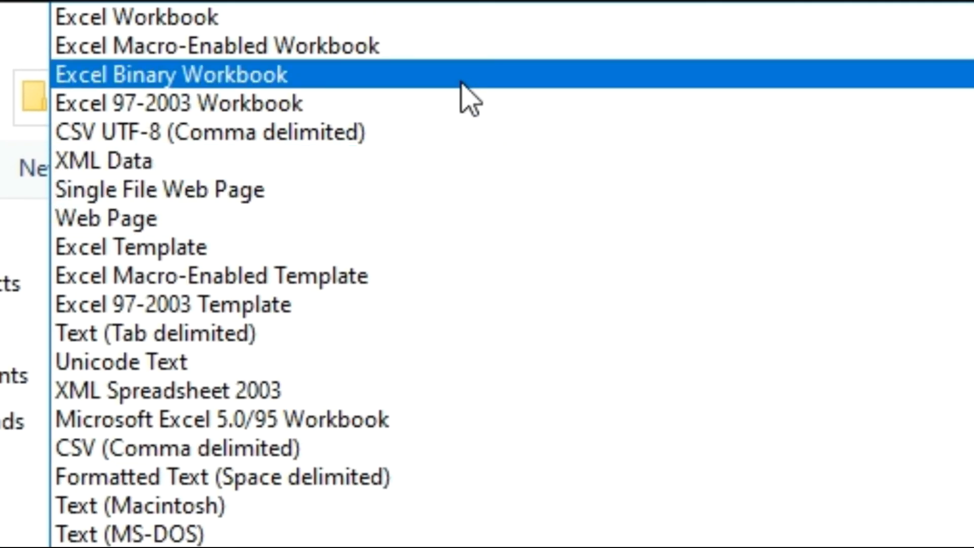
{"action": "left_click", "coordinate": [462, 50]}
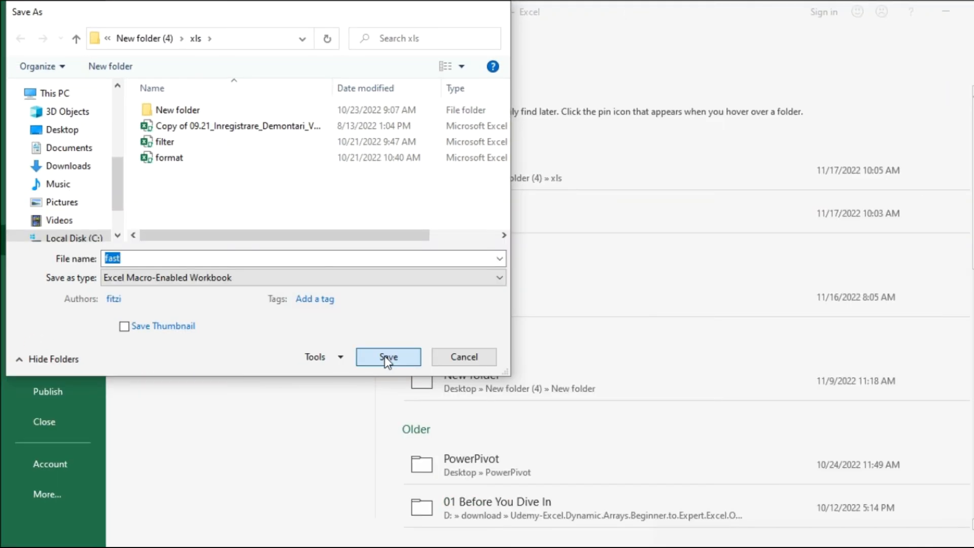
{"action": "left_click", "coordinate": [384, 355]}
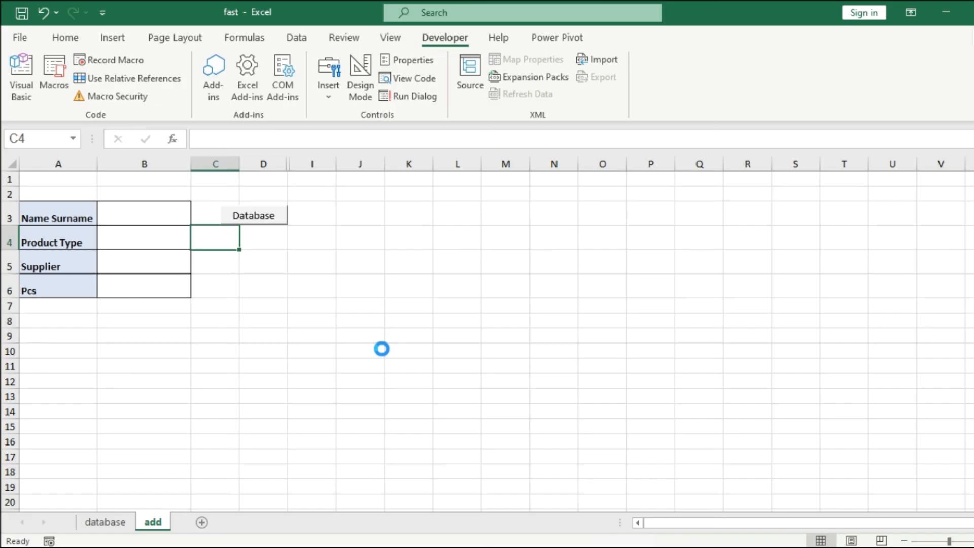